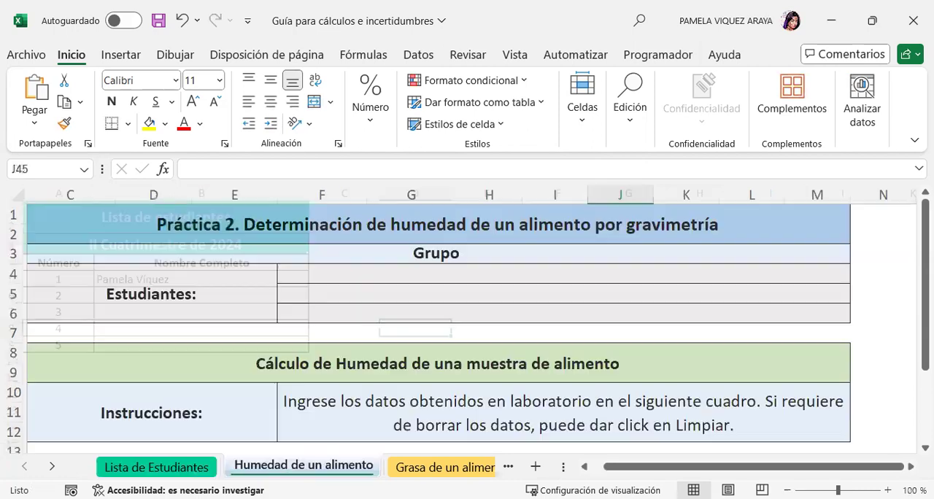
Choose the student's name for the first row of the Estudiantes group on the Humedad de un alimento sheet.
left_click(833, 276)
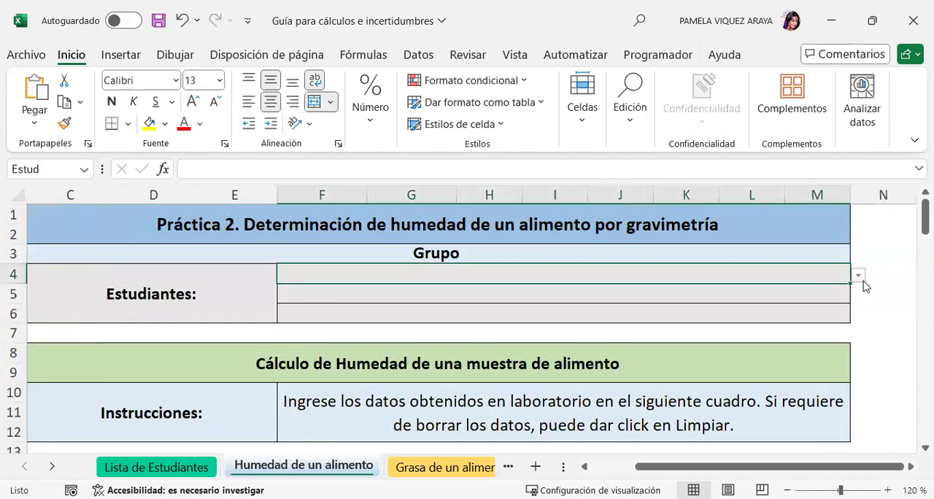
left_click(858, 275)
left_click(340, 291)
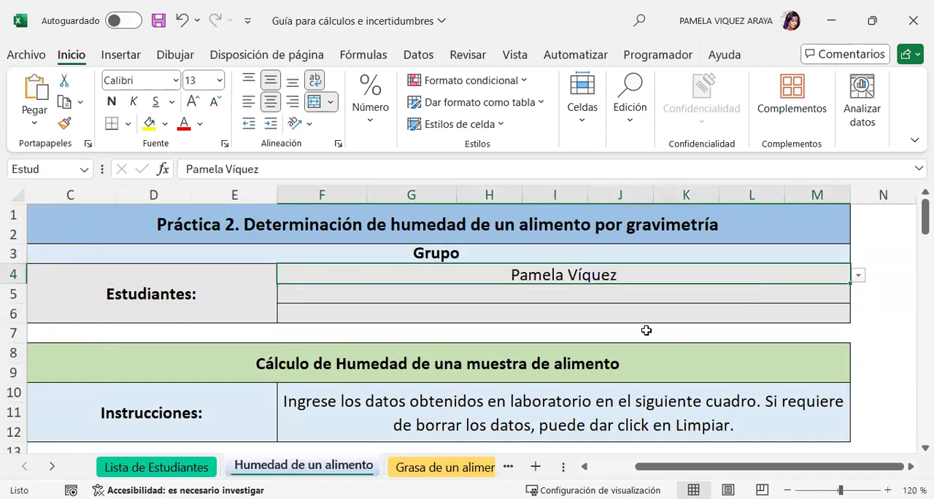
left_click(871, 336)
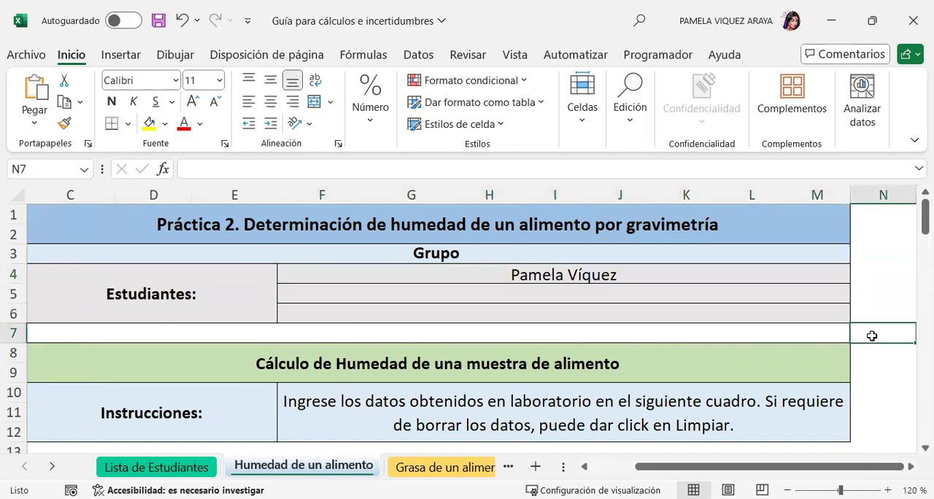
left_click(620, 274)
left_click(603, 298)
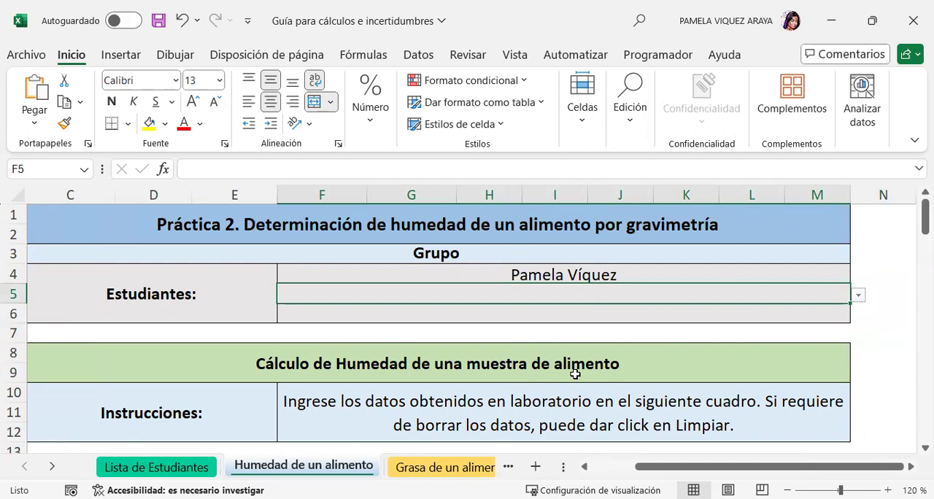
Examine the M1 wet-sample and M2 dry-sample mass entries for the repetitions in the moisture table.
scroll(576, 373, "down", 2)
scroll(657, 339, "down", 1)
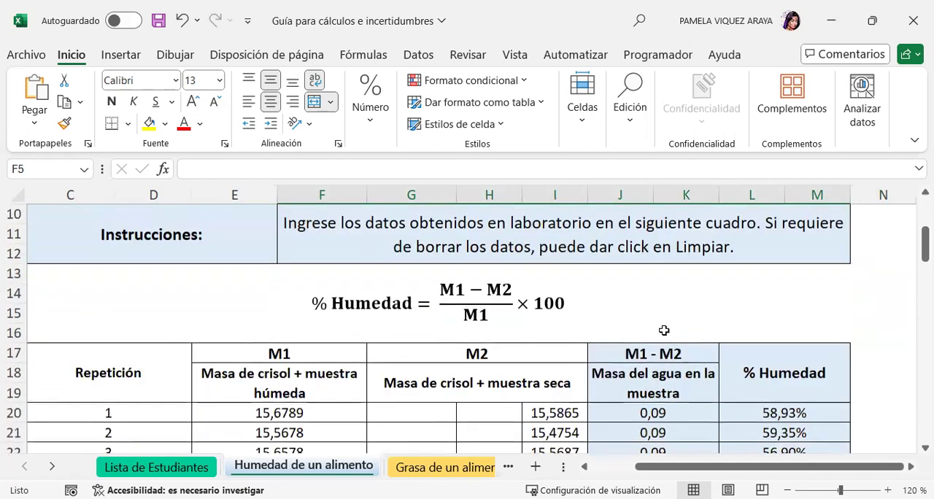
scroll(677, 317, "down", 1)
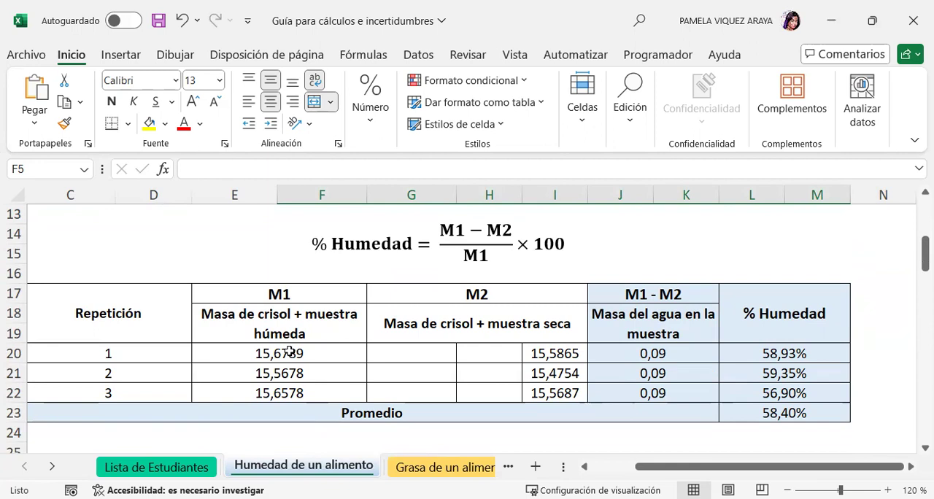
left_click_drag(290, 352, 293, 392)
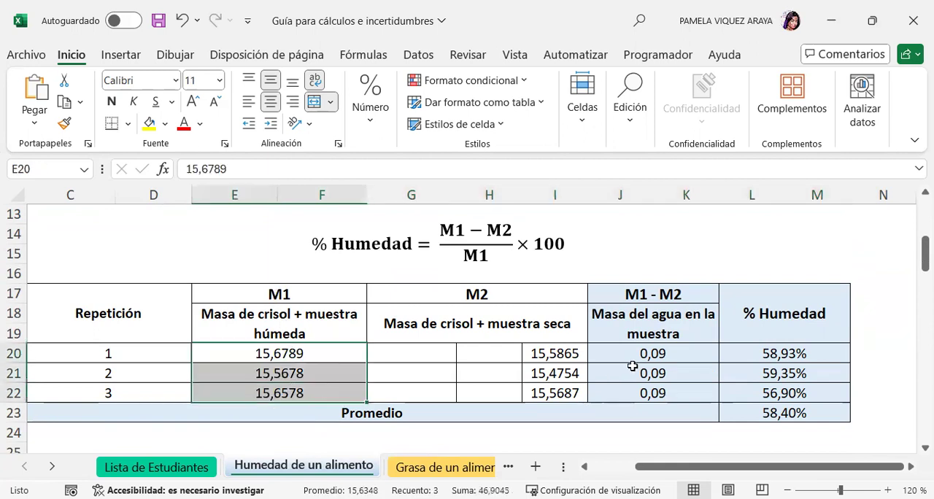
left_click(447, 351)
left_click(510, 353)
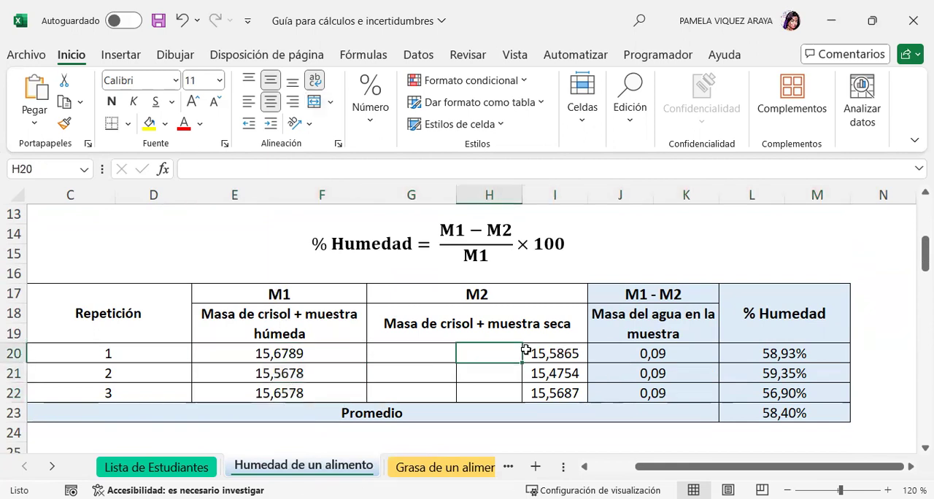
left_click(541, 354)
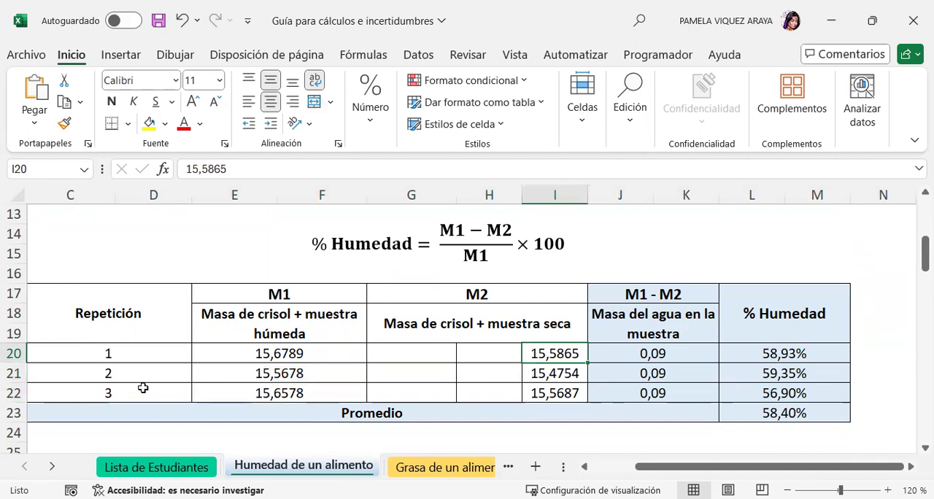
Enter =E20-I20 as the M1 - M2 water mass for repetition 1 in J20.
left_click(629, 356)
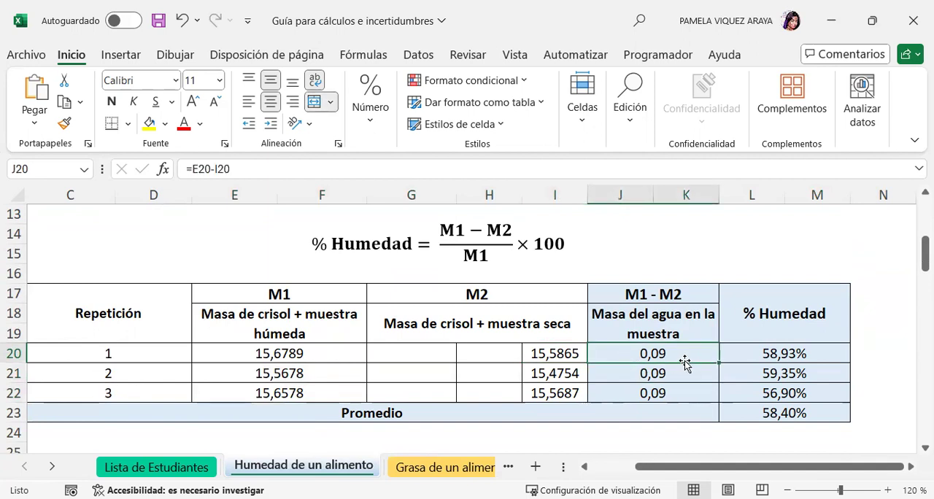
type("=")
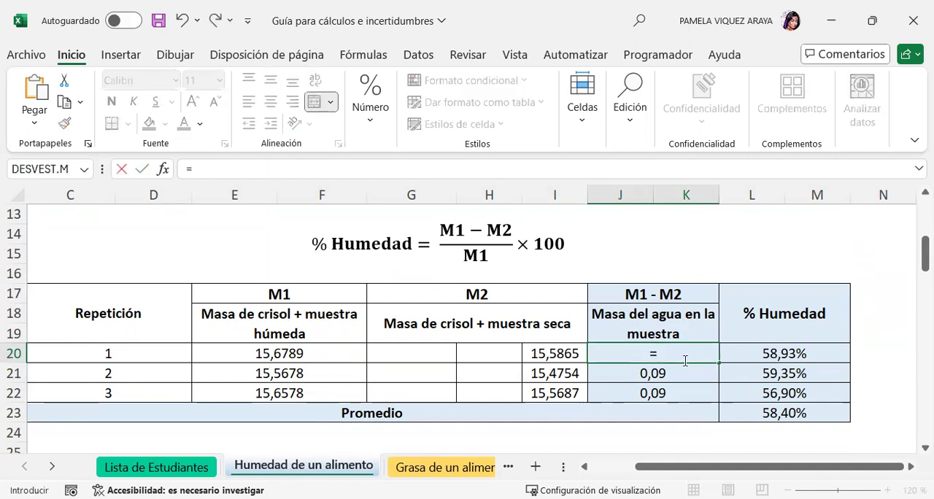
left_click_drag(210, 169, 181, 170)
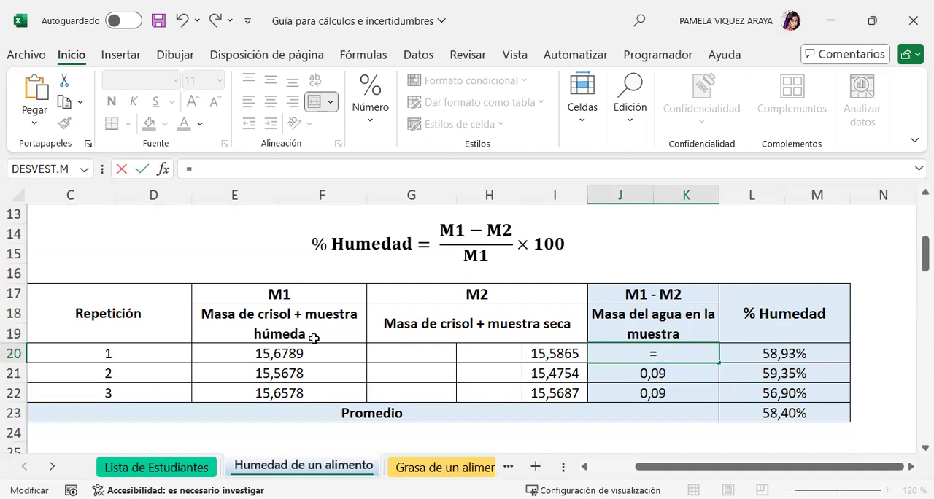
left_click(292, 350)
type("-")
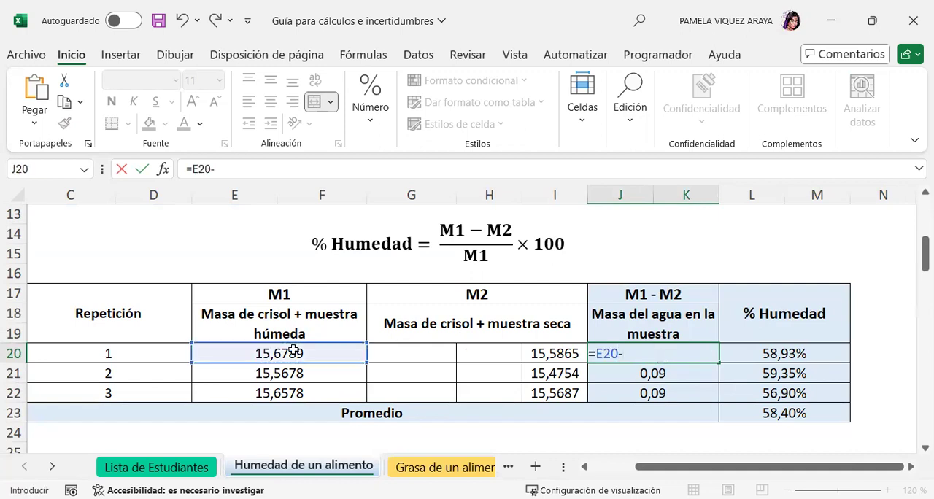
left_click(547, 353)
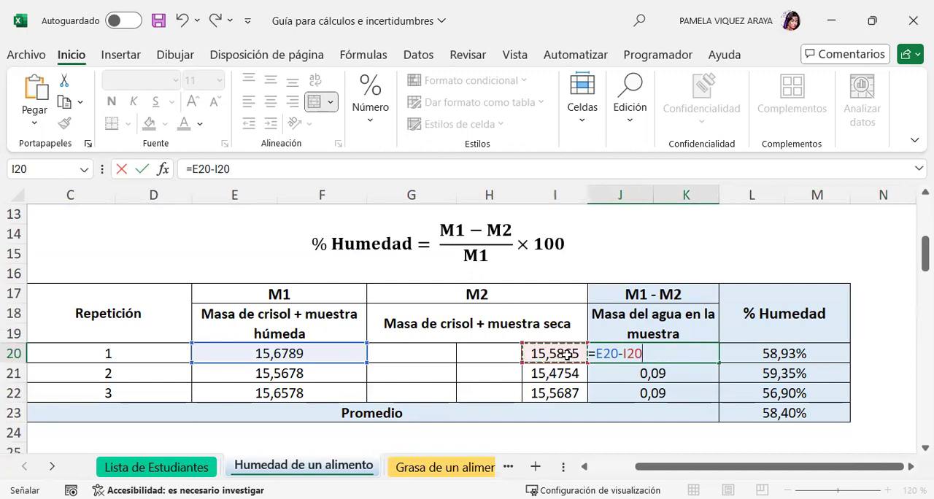
key("Return")
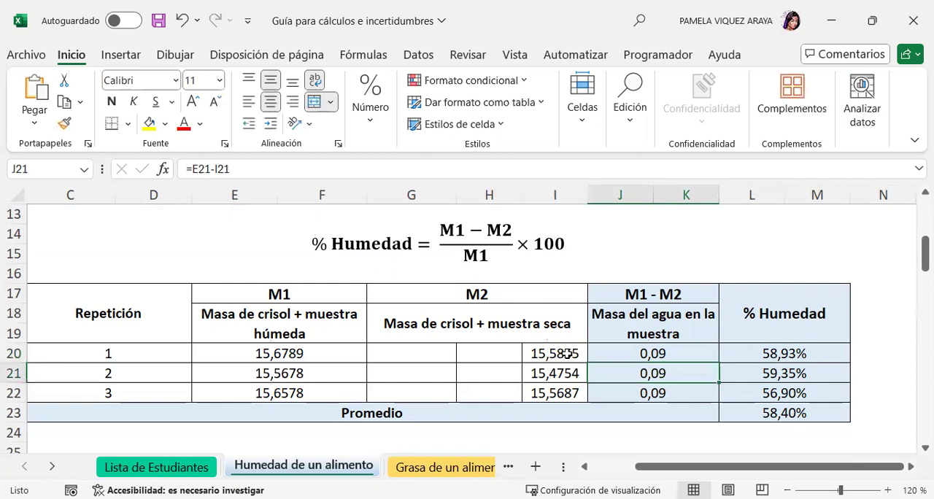
Fill the water mass formula from J20 down to repetitions 2 and 3.
left_click(701, 355)
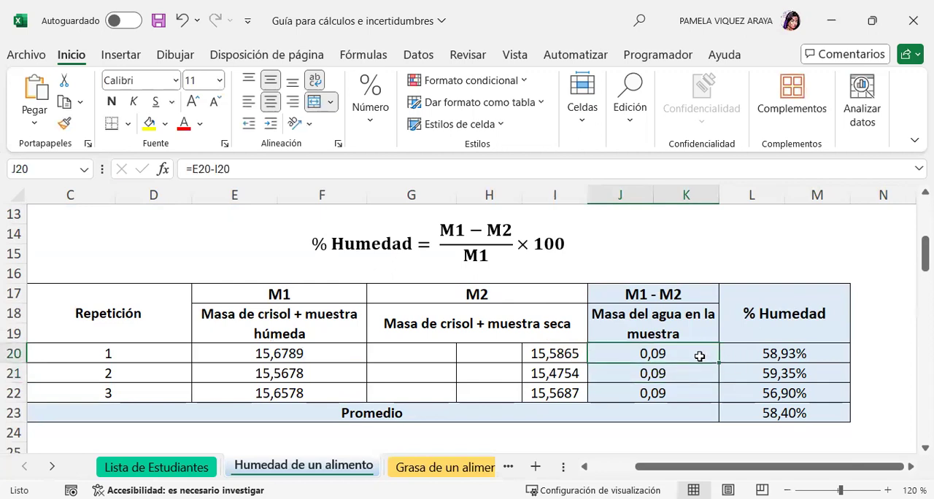
scroll(678, 387, "up", 2)
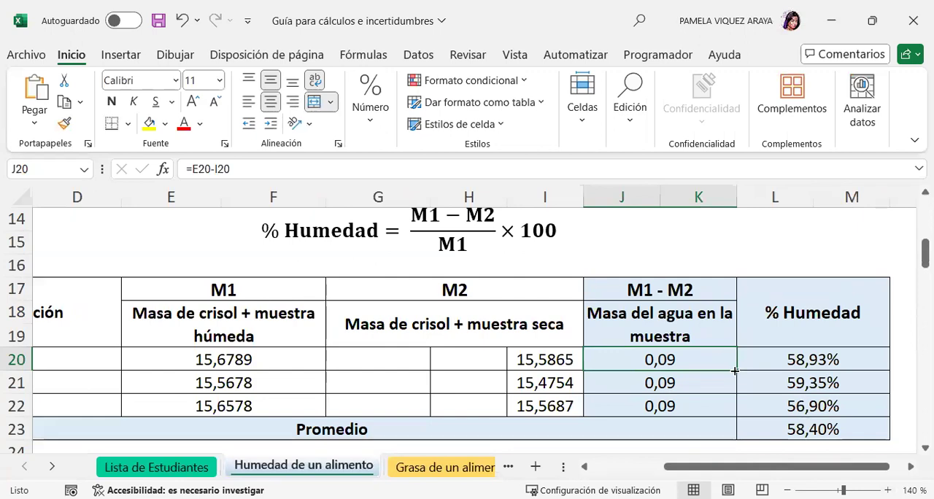
left_click_drag(734, 372, 740, 410)
Enter =(J20/E20)*100 as the % Humedad of repetition 1 in L20 and fill it down through row 22.
left_click(794, 359)
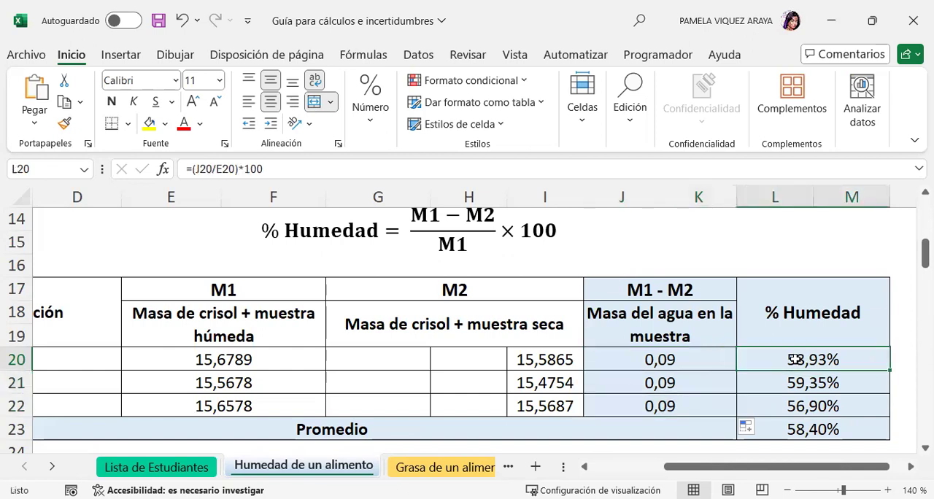
type("=")
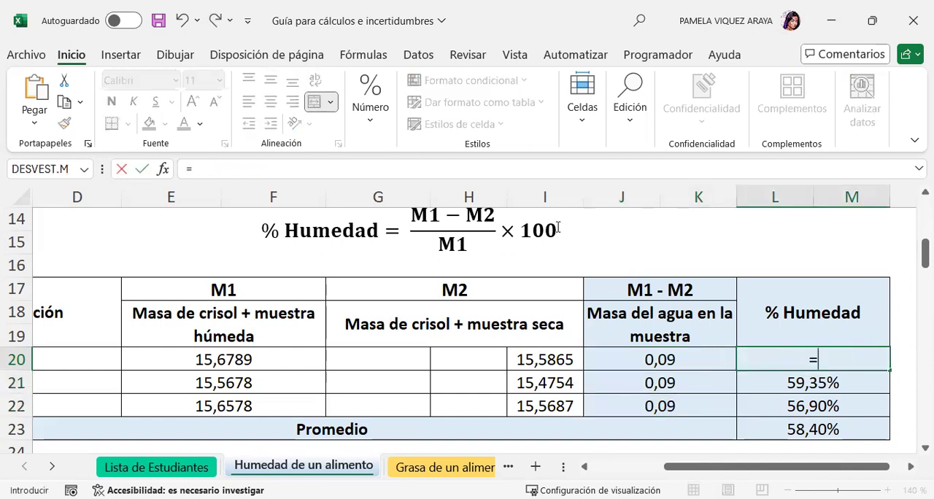
type("(")
left_click(659, 361)
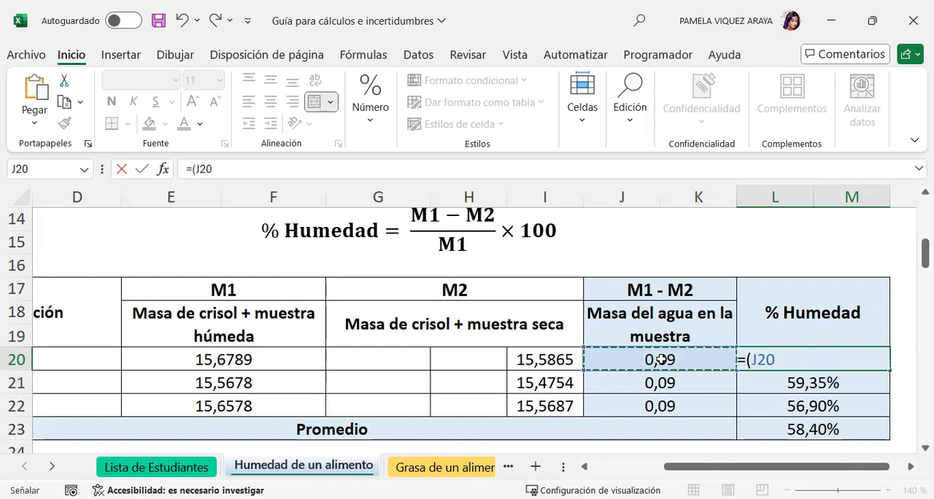
type("/")
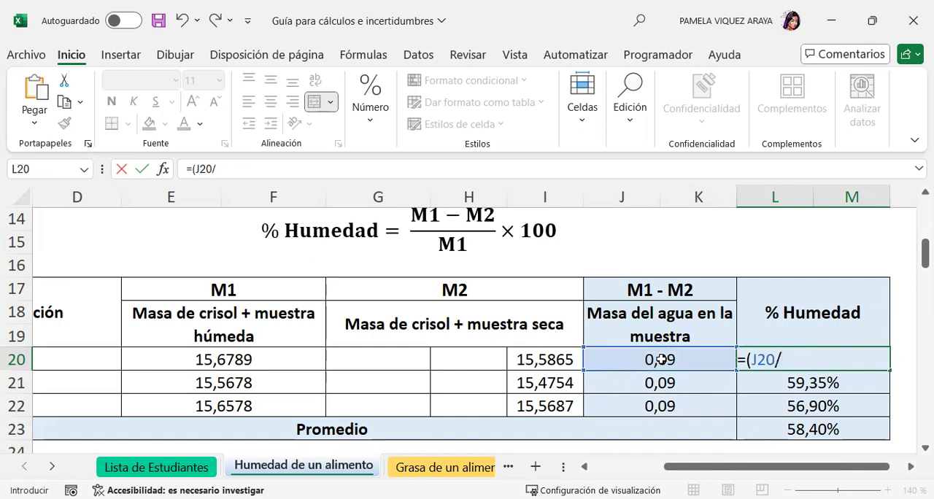
left_click(243, 358)
type(")")
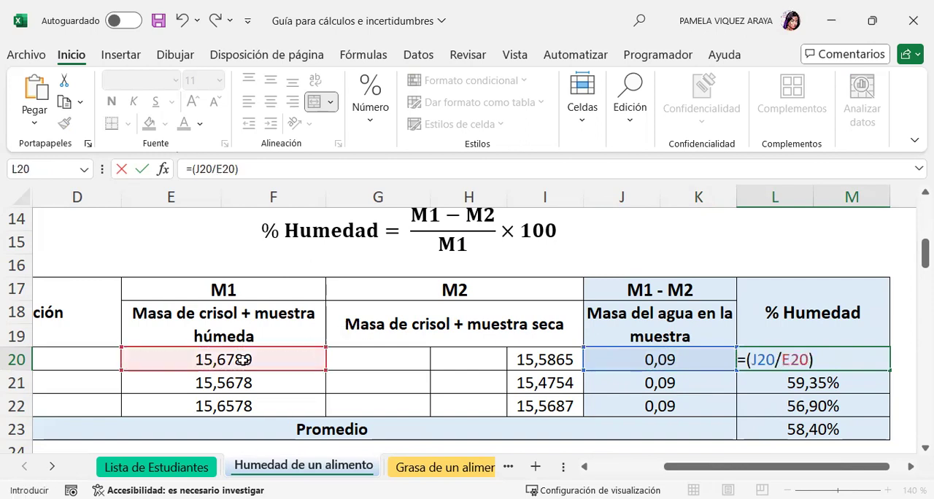
type("*100")
key("Return")
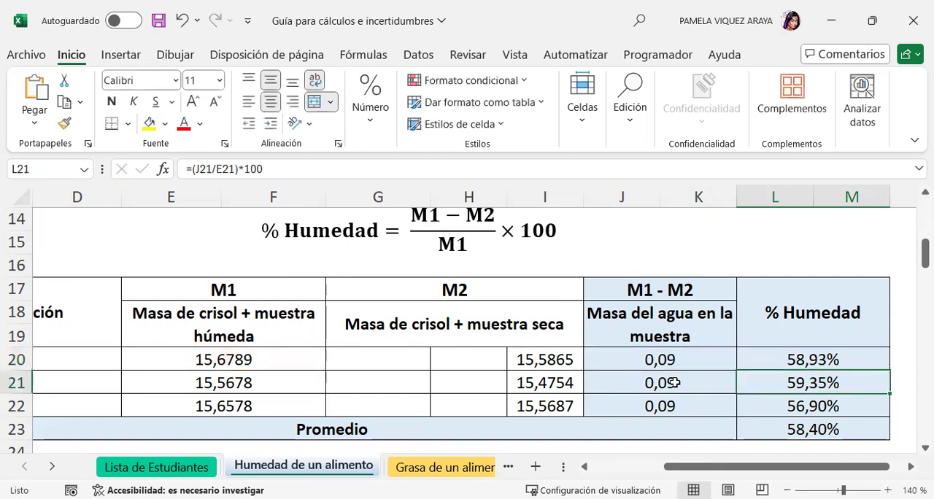
left_click(871, 358)
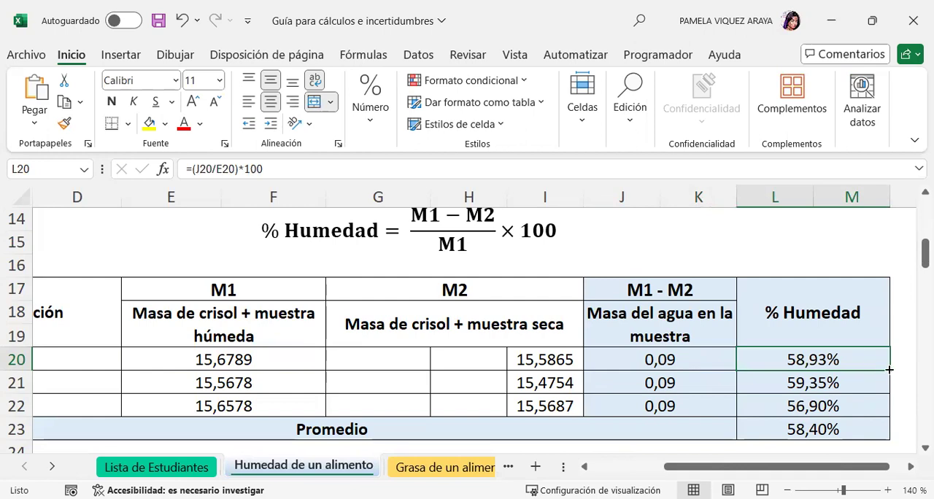
left_click_drag(889, 370, 884, 417)
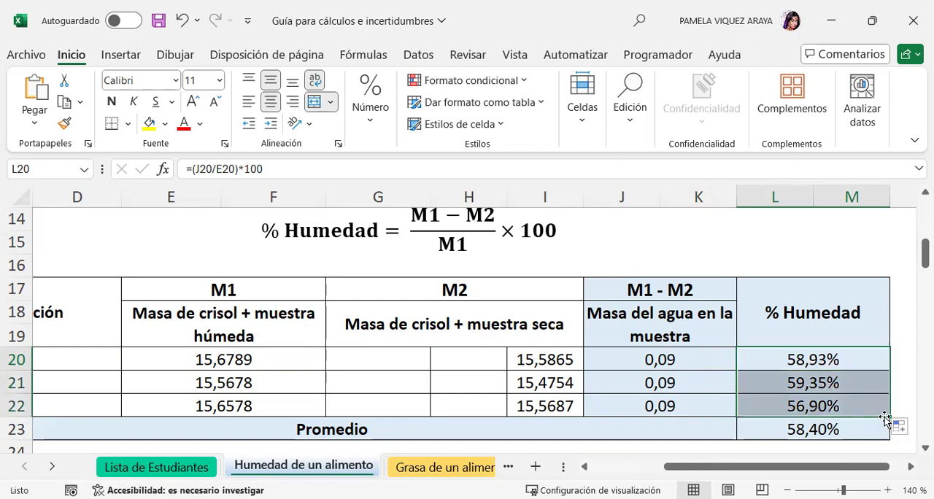
Calculate the average moisture percentage in L23 with =PROMEDIO(L20:M22).
left_click(822, 432)
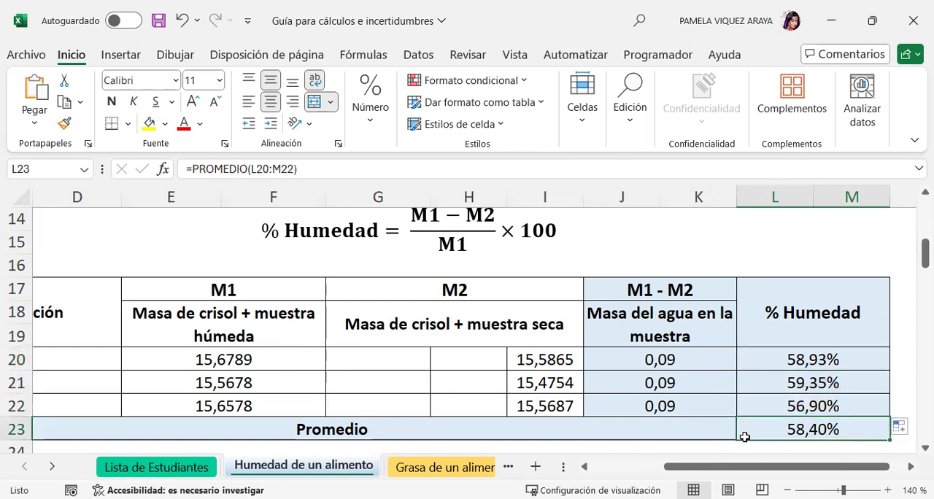
left_click(657, 429)
left_click(752, 430)
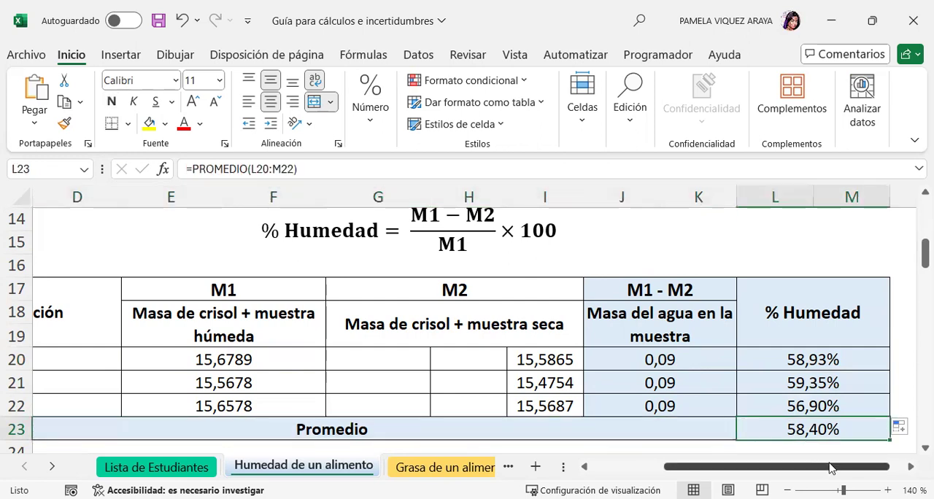
type("=")
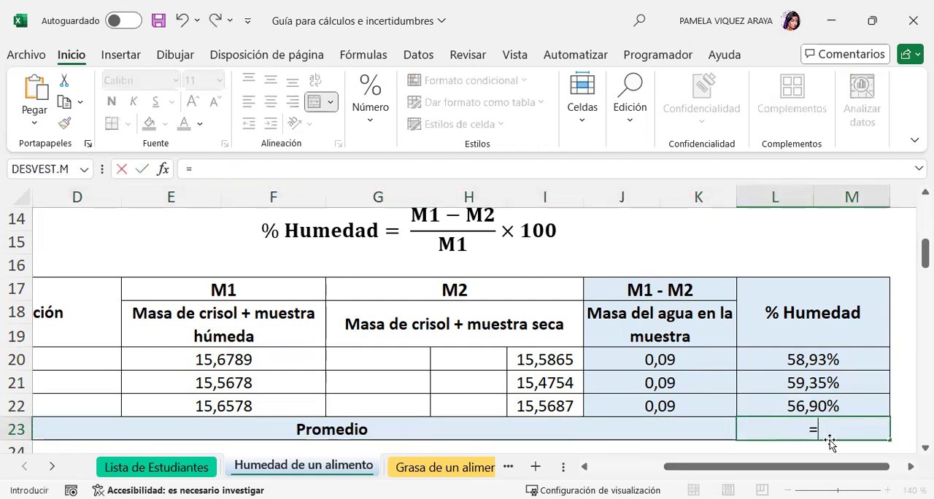
left_click(218, 174)
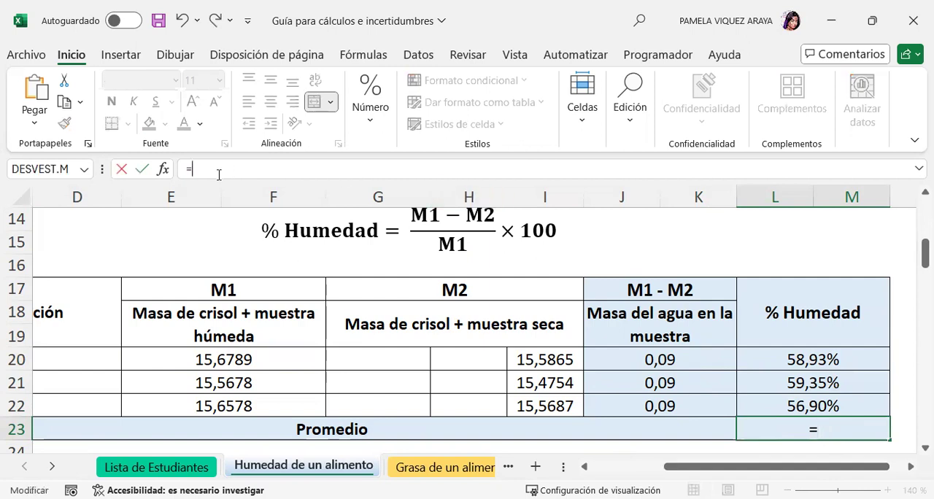
type("promedio")
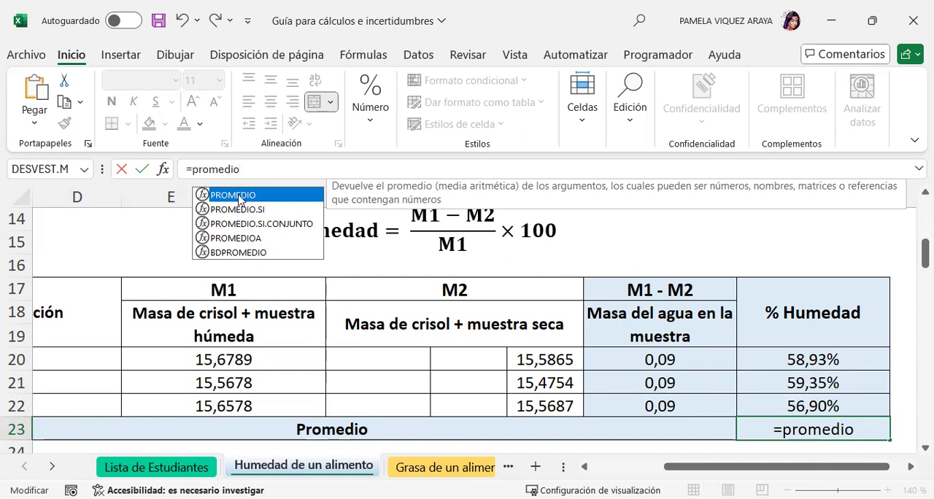
double_click(240, 197)
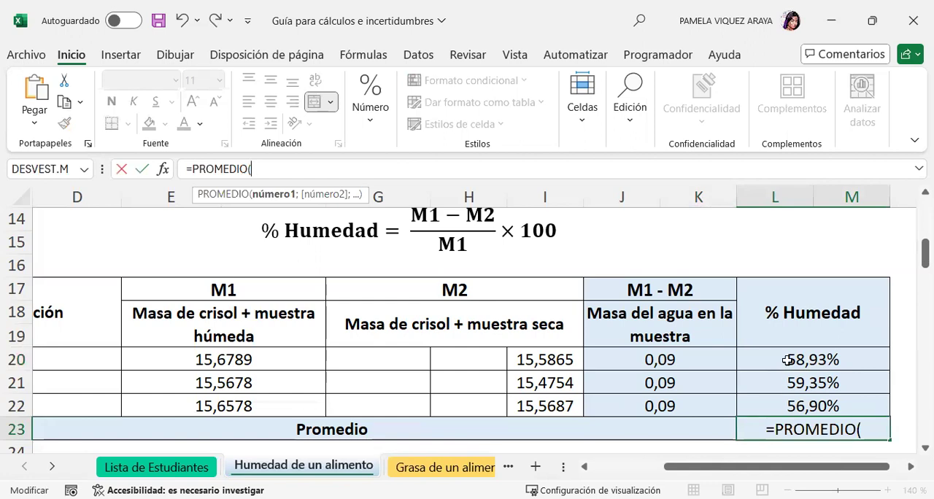
left_click_drag(787, 359, 791, 407)
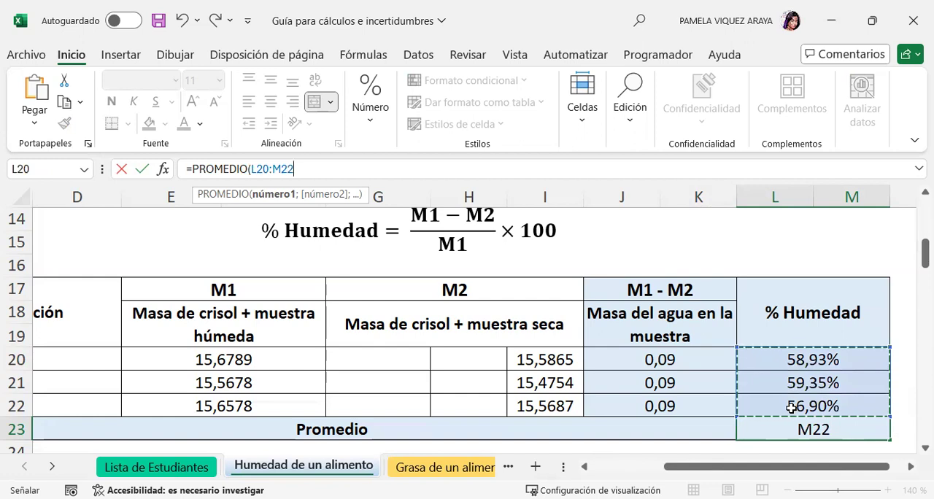
type(")")
key("Return")
left_click(791, 406)
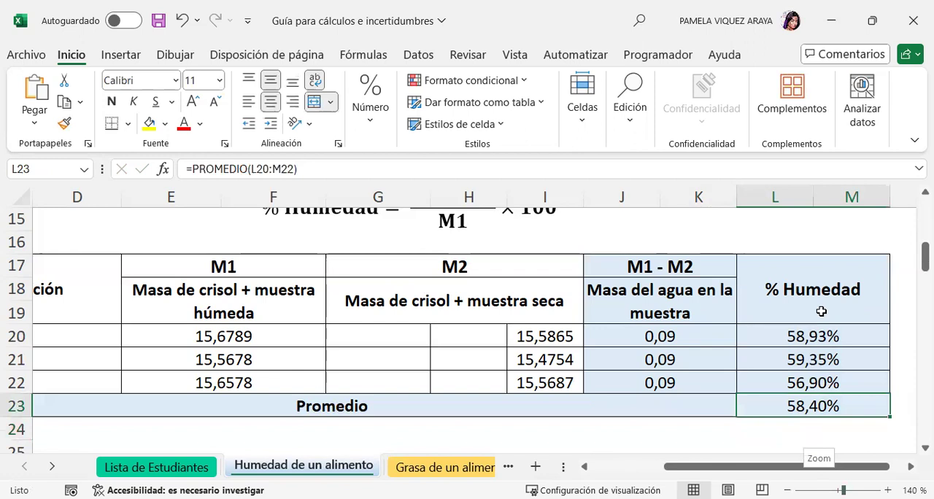
Locate the Incertidumbre de la balanza analítica table and select the Una pesada value in H33.
left_click_drag(735, 466, 758, 474)
scroll(707, 370, "down", 3)
left_click(787, 490)
left_click_drag(671, 472, 604, 467)
scroll(794, 382, "down", 2)
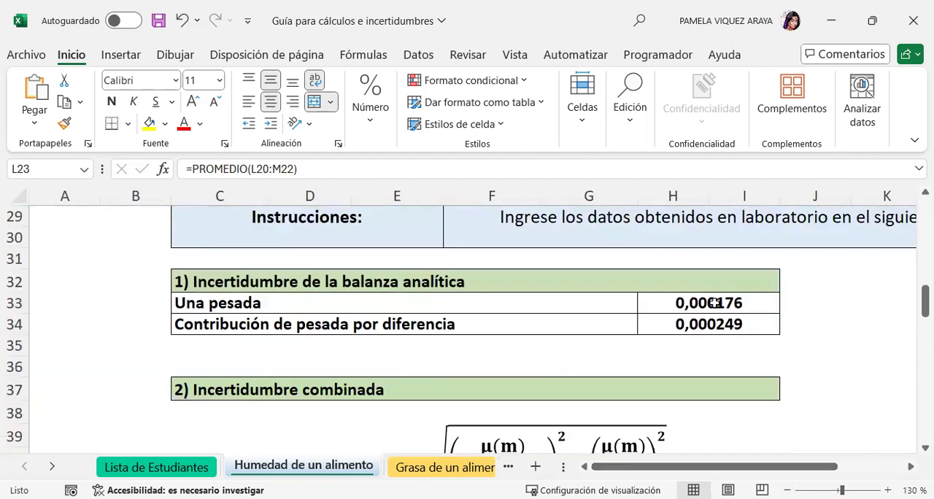
left_click(715, 303)
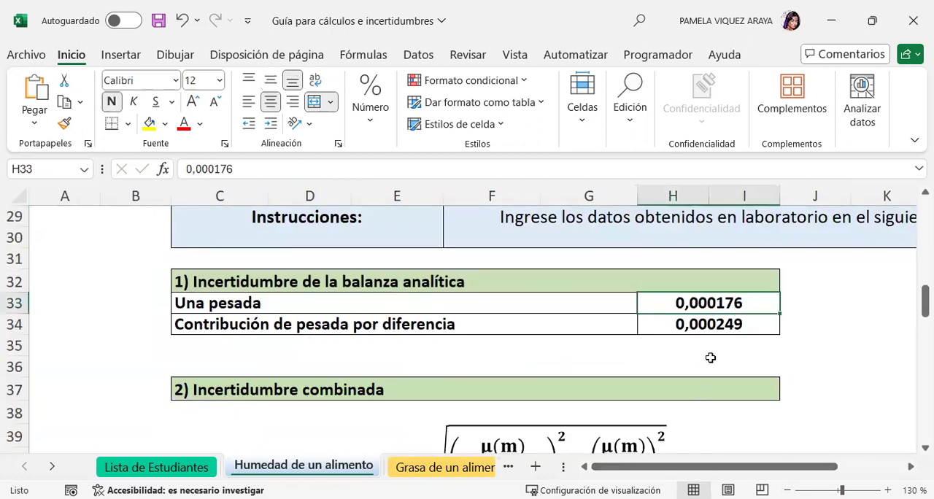
Review the Contribución de pesada por diferencia entry and the Incertidumbre combinada formula with its repetition table.
left_click(702, 323)
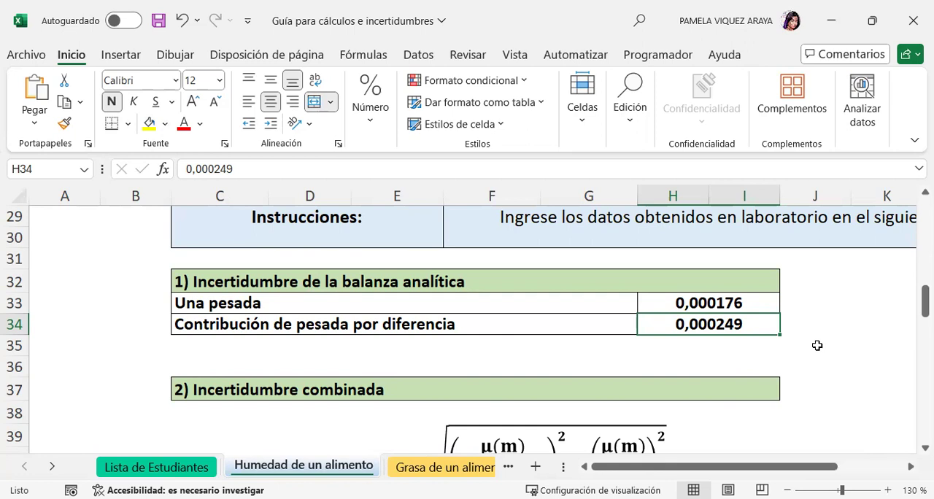
left_click(440, 328)
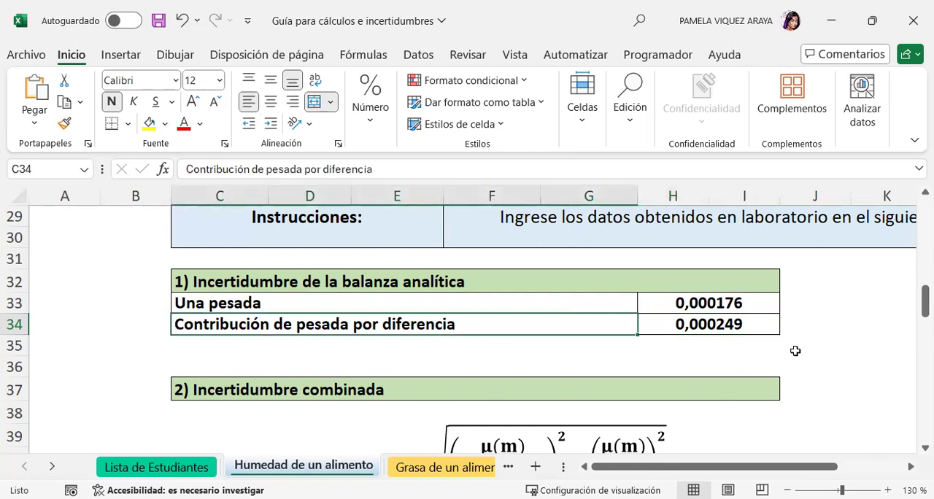
scroll(794, 344, "down", 3)
scroll(800, 325, "up", 1)
scroll(804, 323, "down", 1)
scroll(807, 319, "up", 1)
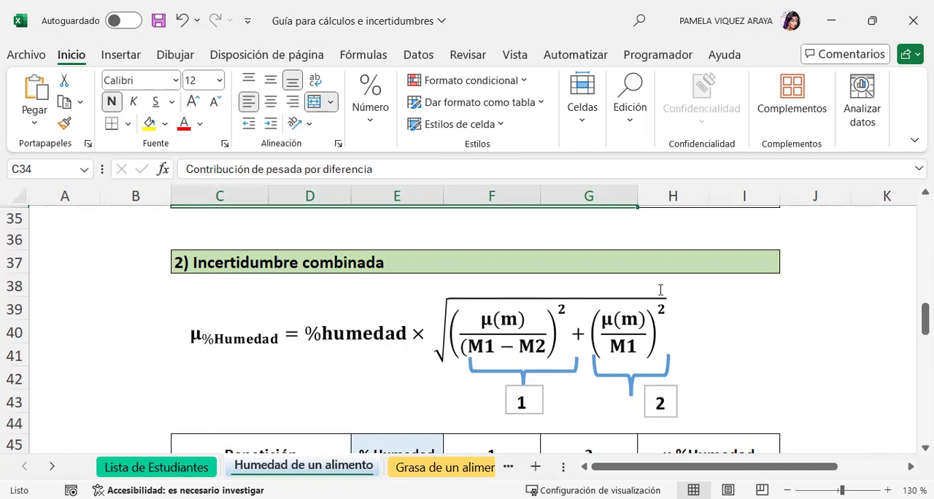
scroll(773, 343, "down", 2)
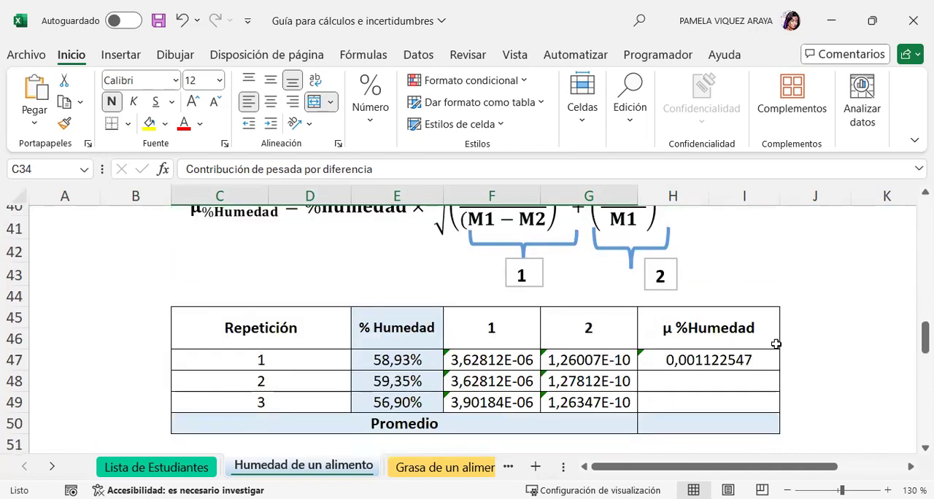
Link the % Humedad of repetition 1 in E47 to the moisture result with =L20.
left_click(385, 360)
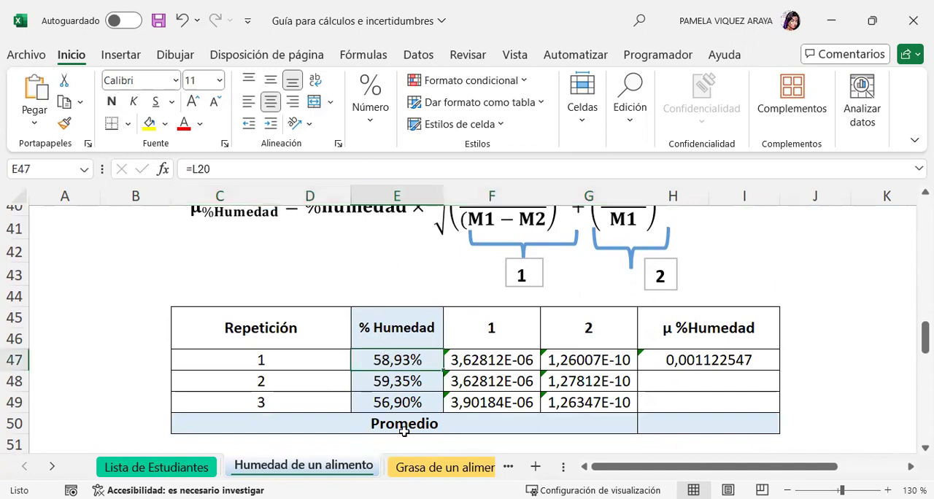
type("=")
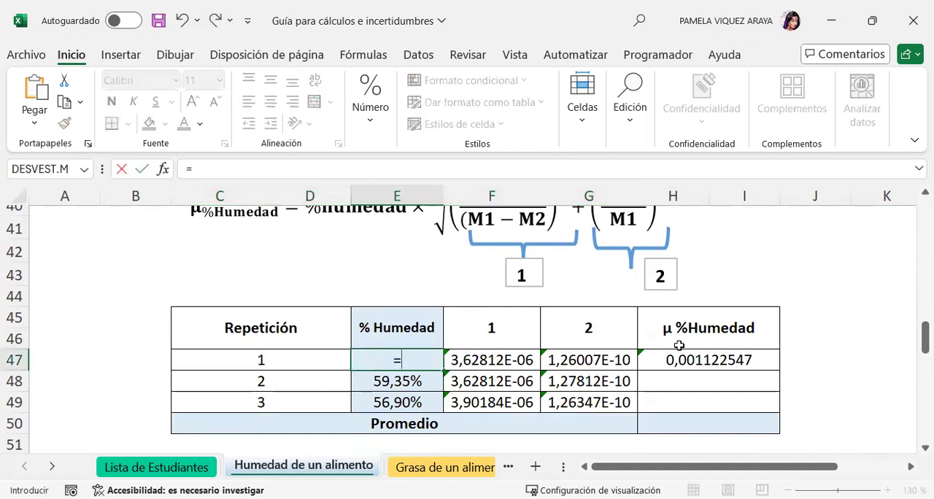
scroll(832, 327, "up", 6)
scroll(836, 328, "up", 1)
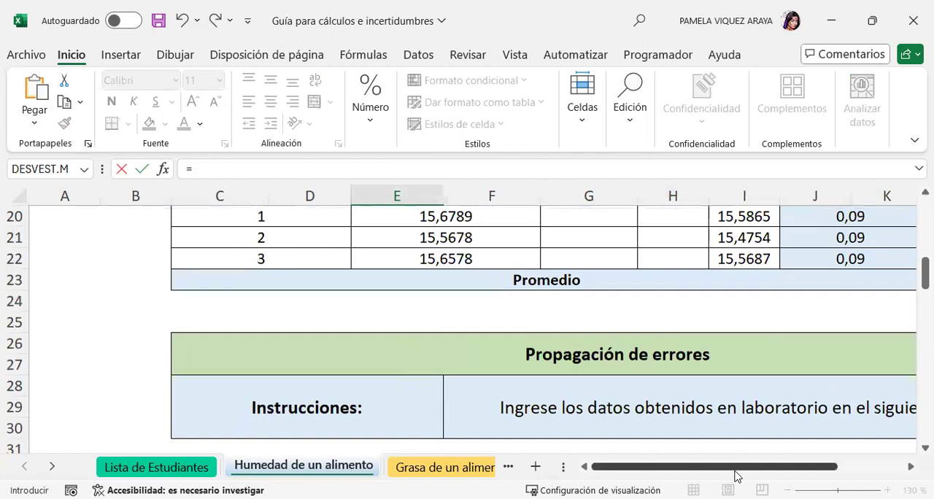
left_click_drag(734, 475, 800, 475)
left_click(792, 280)
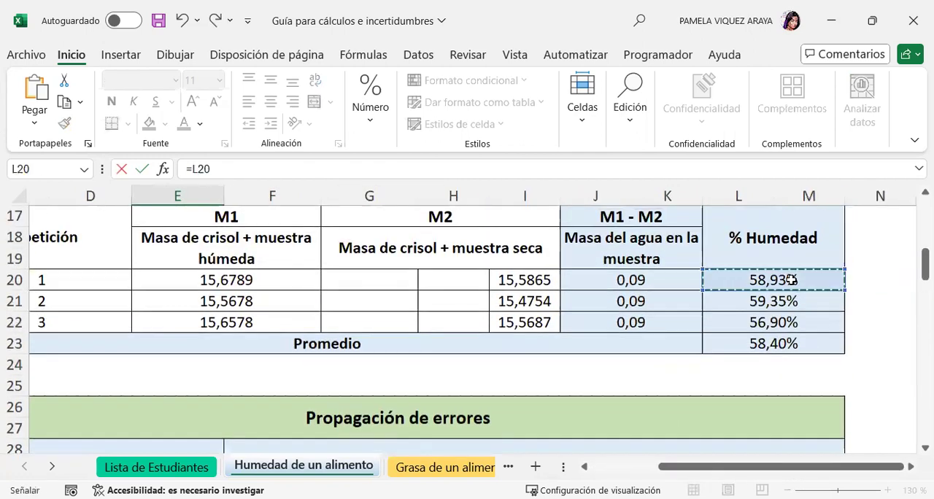
key("Return")
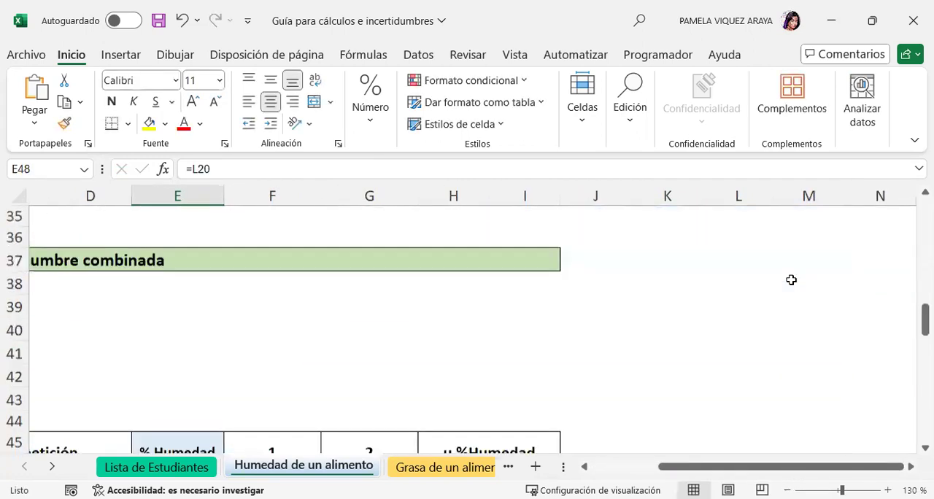
Fill the % Humedad link from E47 down to repetitions 2 and 3.
left_click_drag(699, 475, 632, 475)
scroll(417, 397, "down", 2)
left_click(416, 292)
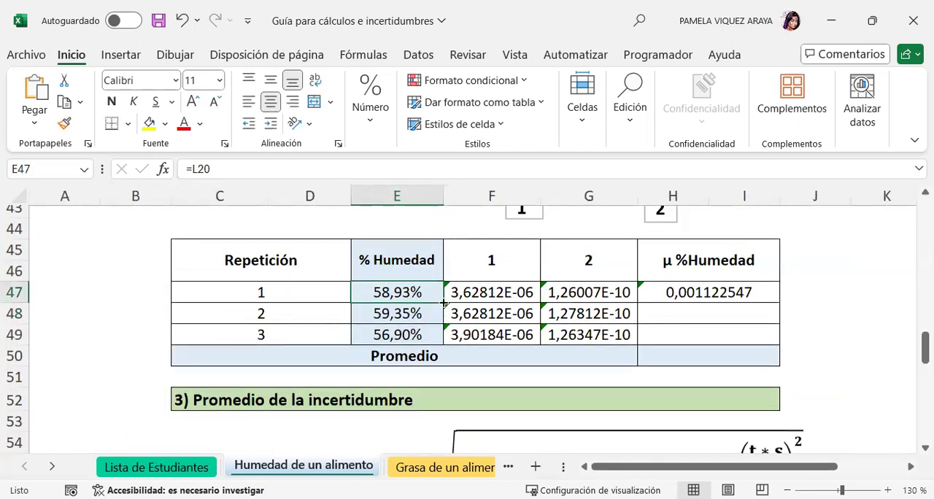
left_click_drag(444, 302, 434, 364)
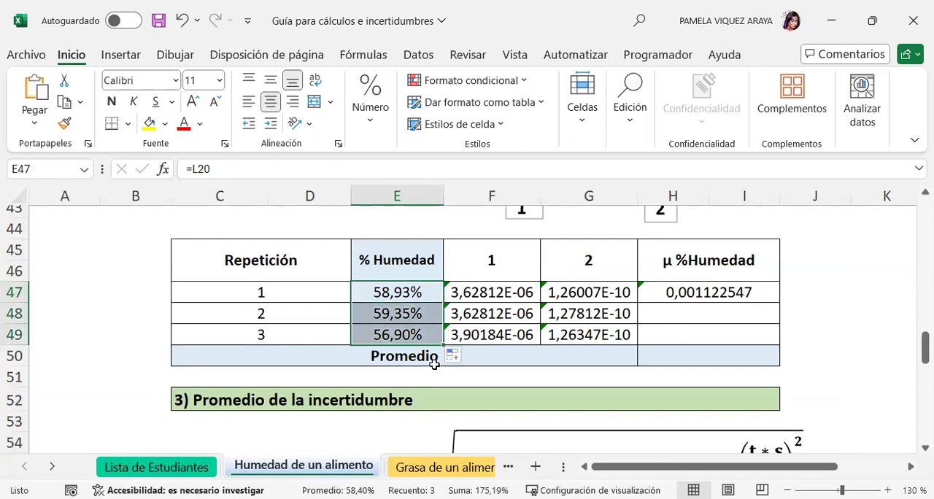
Examine the term 1 formula in F47 against the combined uncertainty equation and the balance uncertainty table.
left_click(489, 291)
scroll(799, 378, "up", 2)
scroll(800, 378, "up", 1)
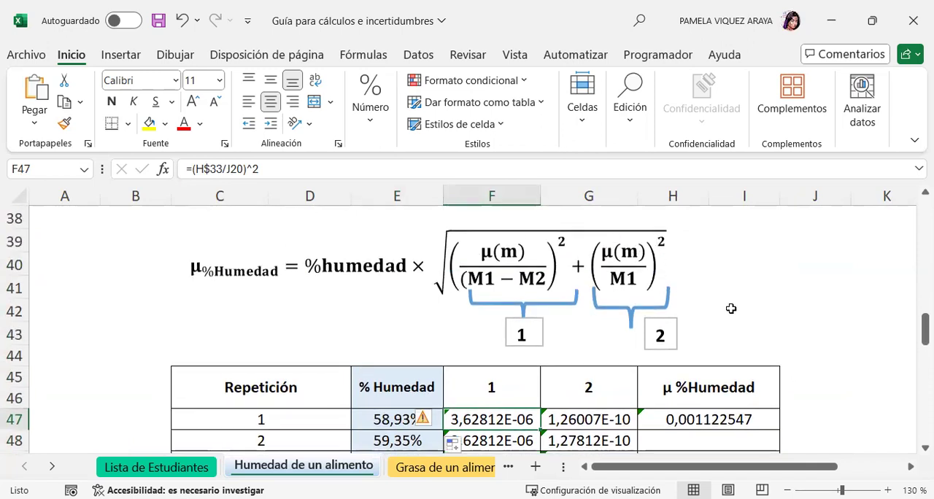
scroll(757, 303, "down", 1)
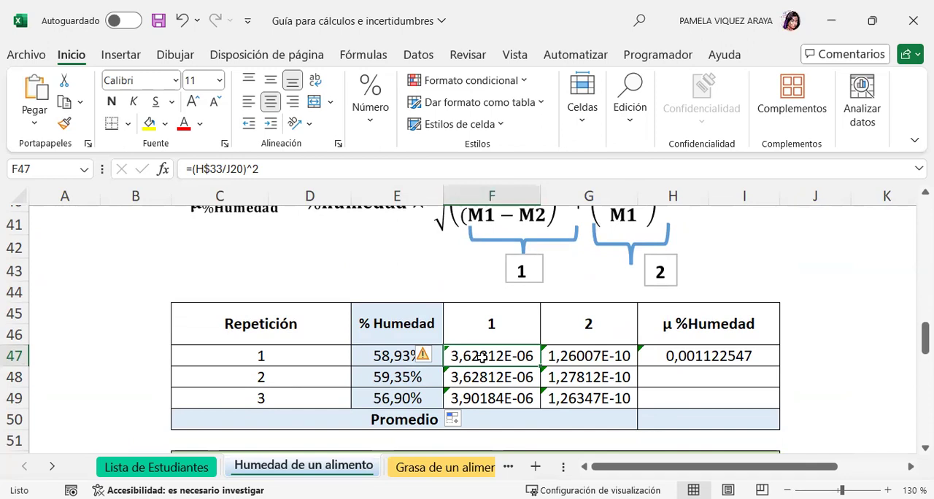
scroll(482, 356, "up", 1)
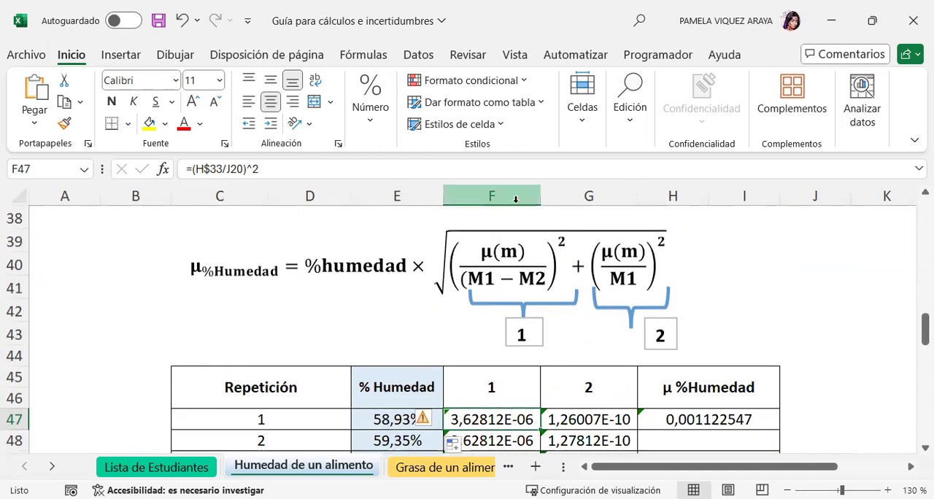
left_click(491, 388)
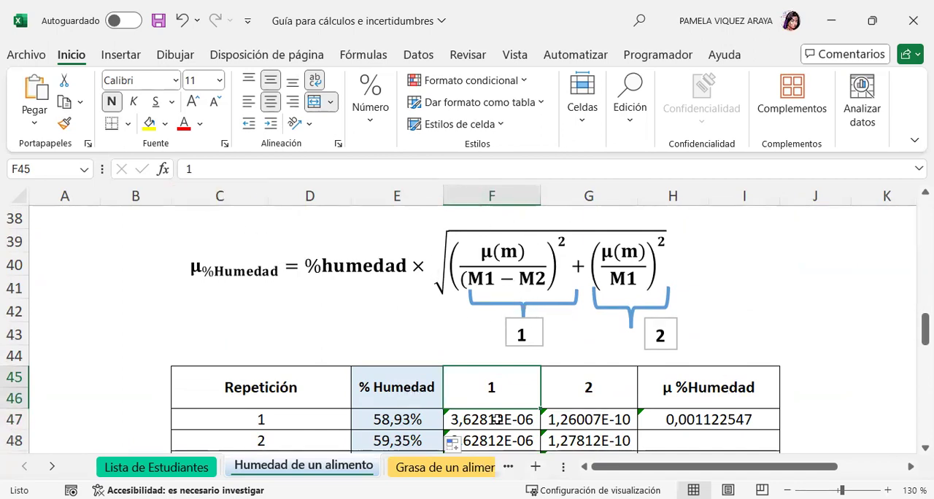
left_click(834, 370)
left_click(487, 419)
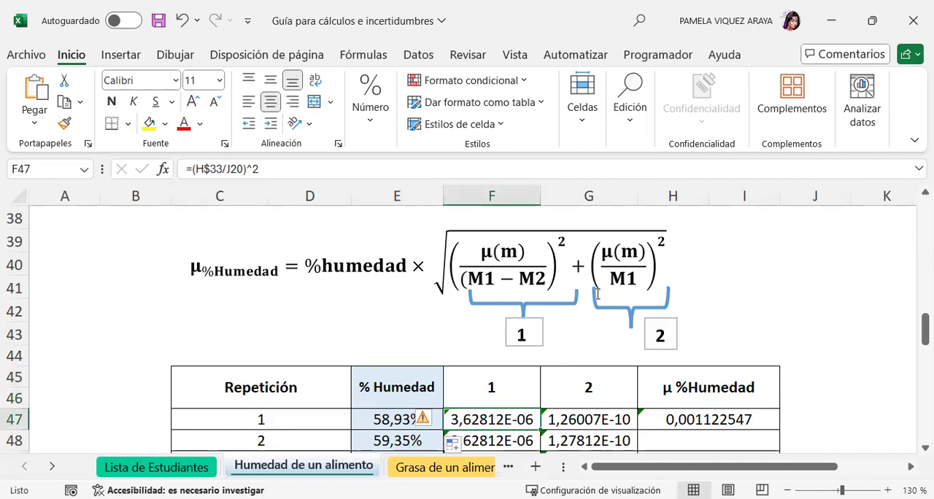
scroll(584, 318, "up", 3)
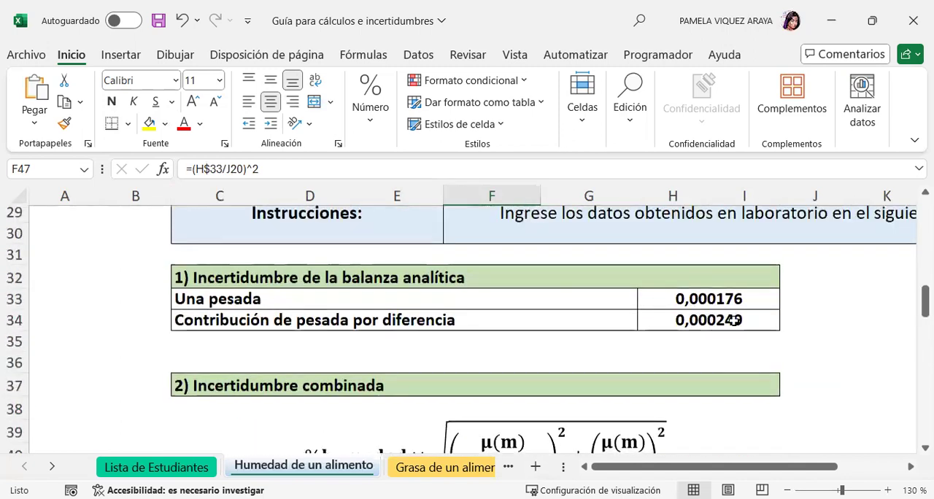
Change the term 1 formula in F47 to =(H34/J20)^2 so it uses the weighing-by-difference uncertainty.
left_click(223, 168)
key("BackSpace")
key("BackSpace")
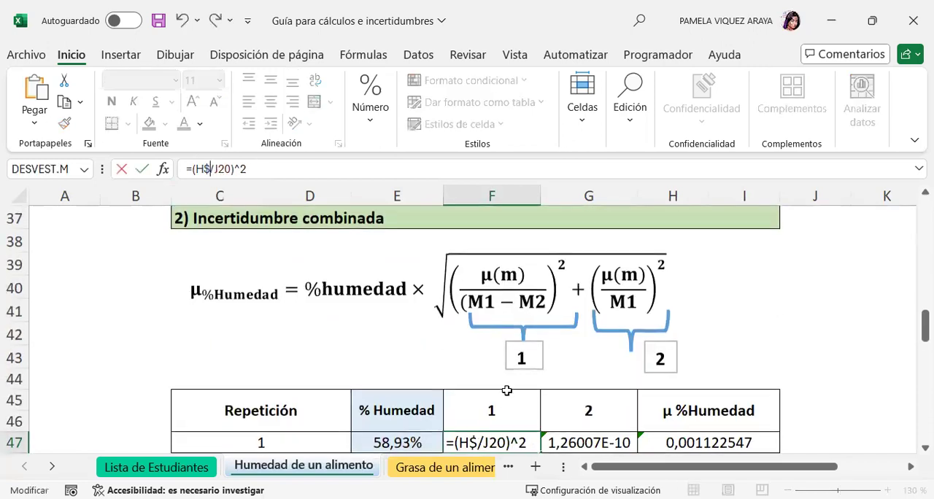
scroll(746, 339, "up", 3)
left_click(744, 340)
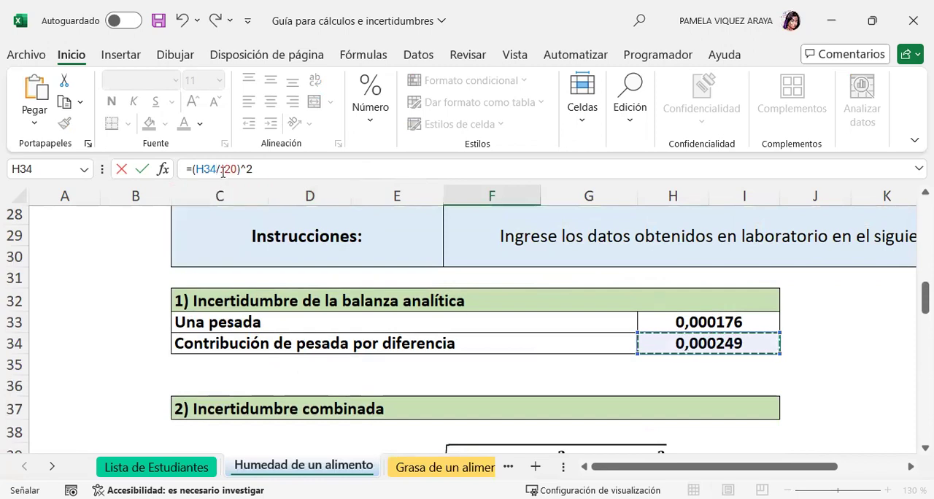
scroll(686, 321, "down", 2)
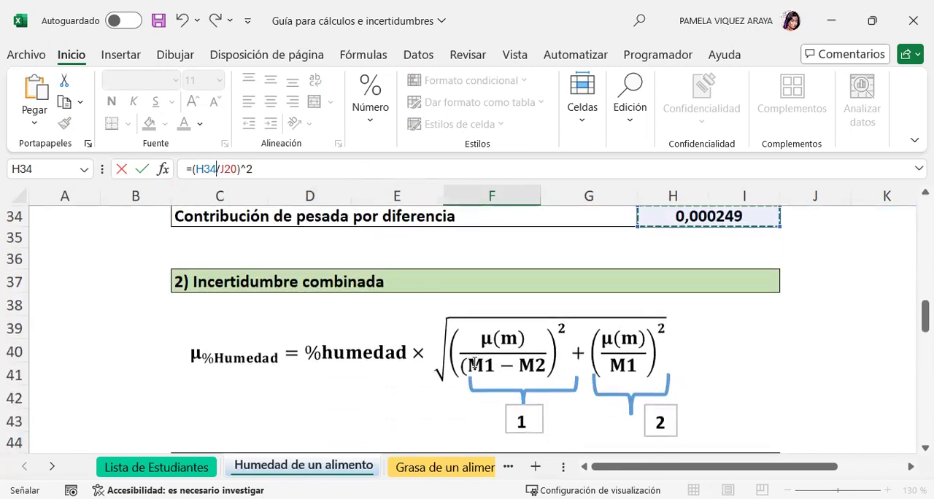
scroll(806, 324, "up", 6)
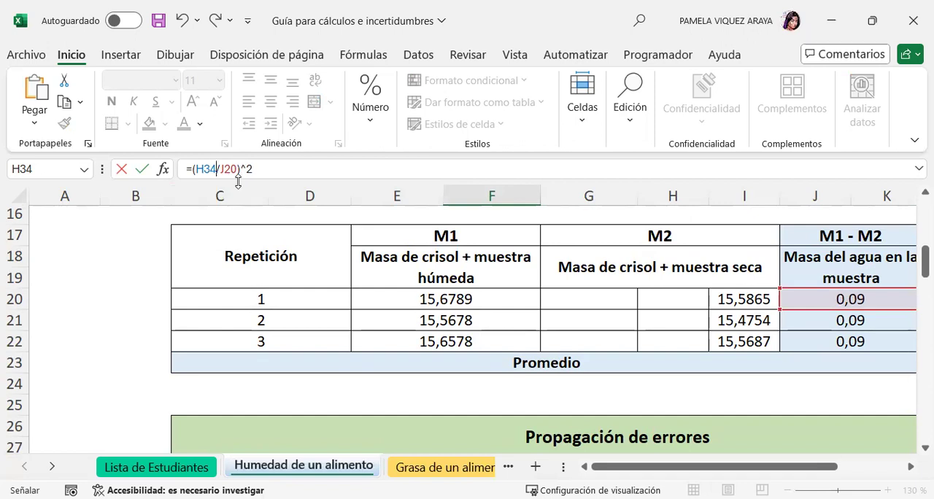
left_click_drag(246, 166, 239, 167)
left_click(261, 165)
key("Return")
Fill the term 1 formula from F47 down to repetitions 2 and 3.
scroll(620, 299, "down", 2)
scroll(619, 312, "up", 1)
scroll(619, 312, "up", 1)
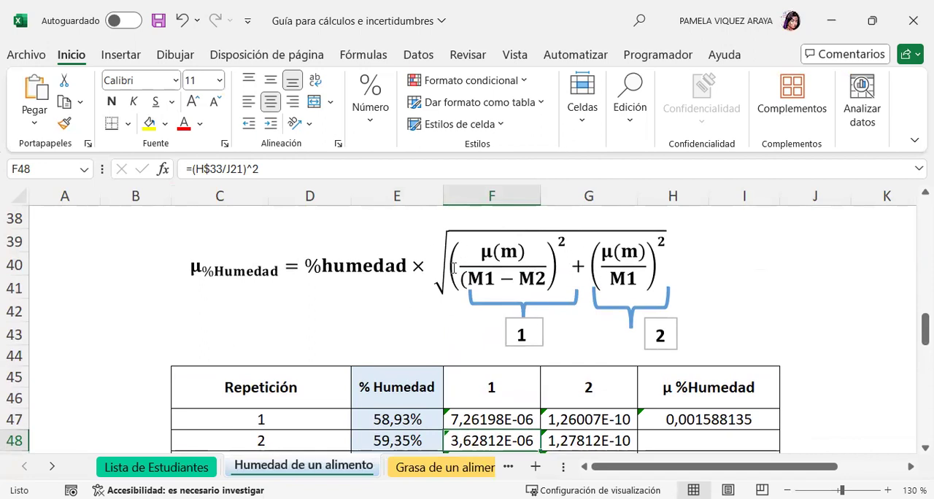
scroll(533, 375, "down", 1)
left_click(535, 362)
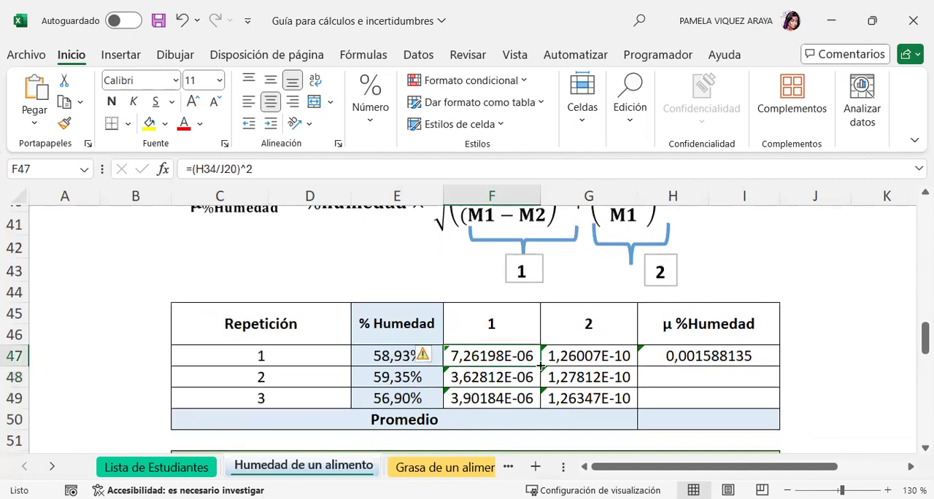
left_click_drag(541, 367, 532, 412)
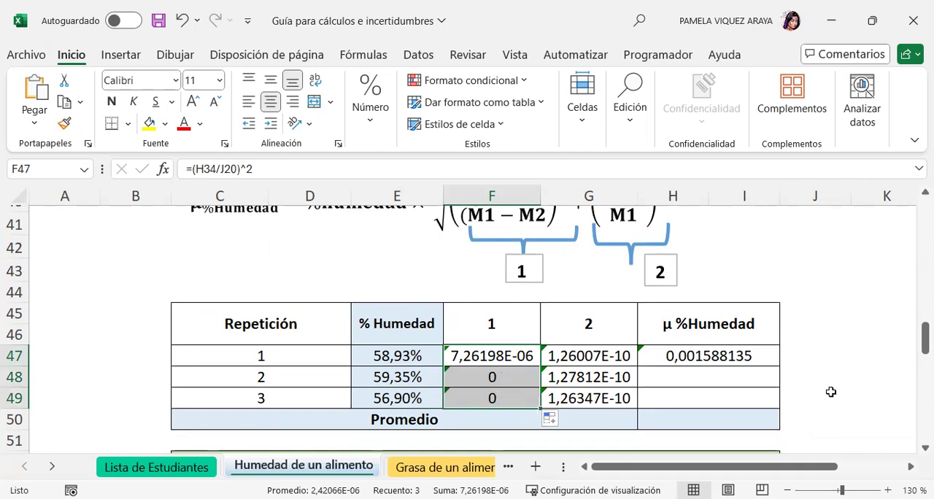
Fix the row of the uncertainty reference in F47, making the formula =(H$34/J20)^2.
left_click(740, 398)
left_click(470, 356)
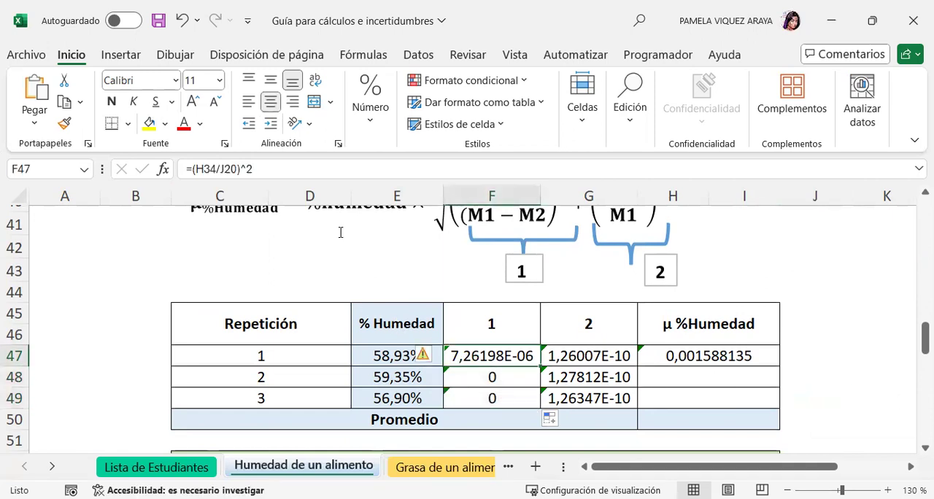
left_click(204, 169)
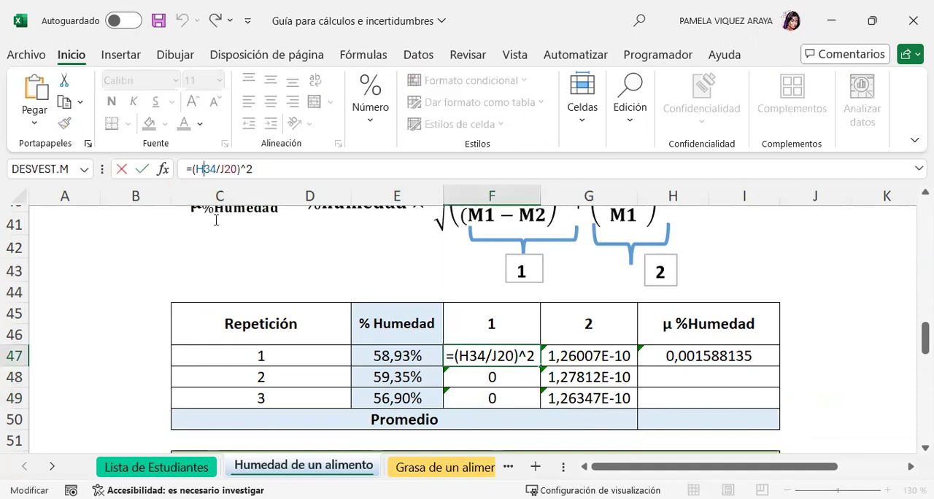
type("$")
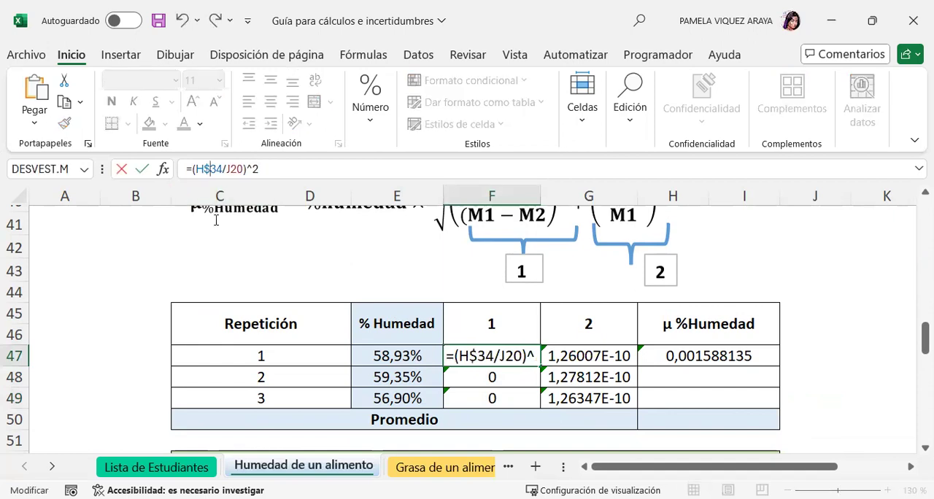
key("Return")
Compare the term 1 formulas in F47:F49 and check which balance uncertainty cell they should reference.
left_click(466, 355)
left_click(479, 376)
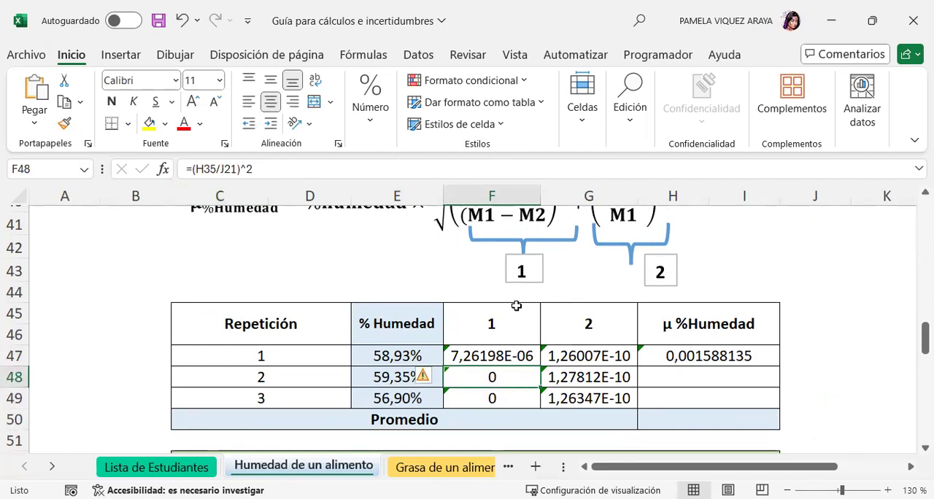
left_click(501, 352)
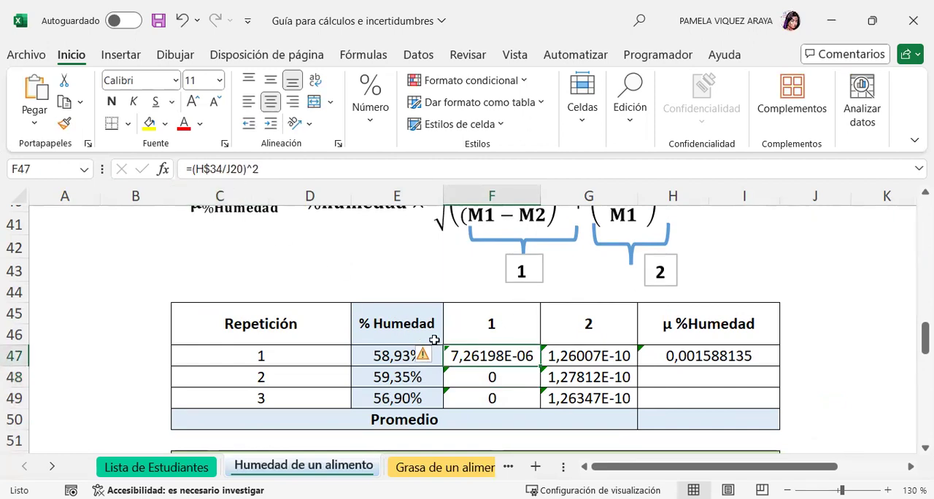
left_click(489, 378)
left_click(507, 402)
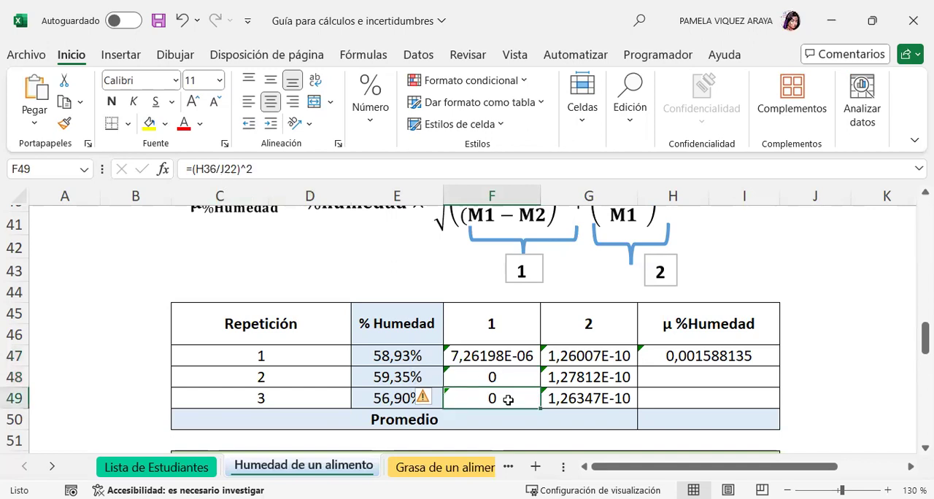
left_click(488, 355)
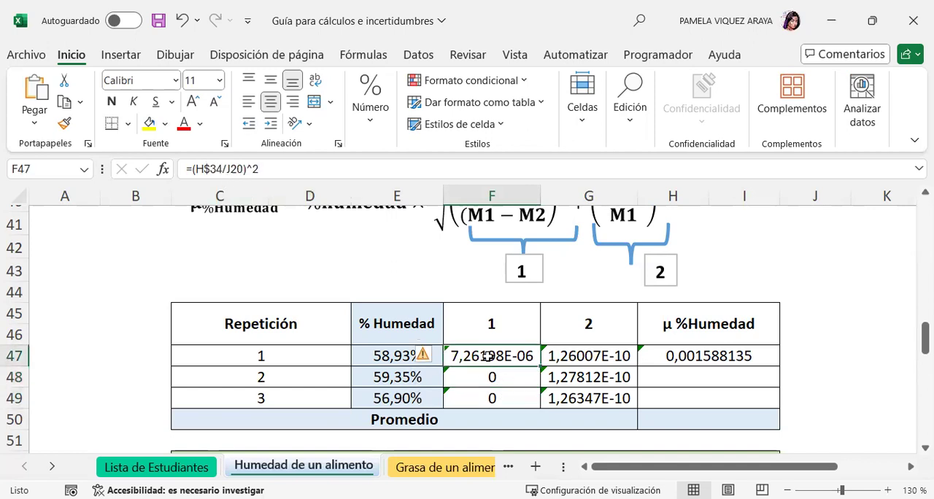
scroll(510, 346, "up", 4)
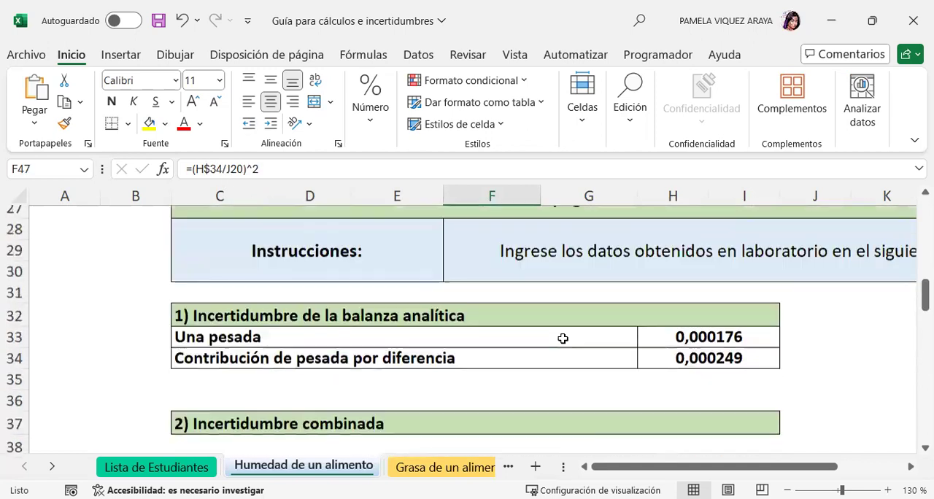
left_click(728, 324)
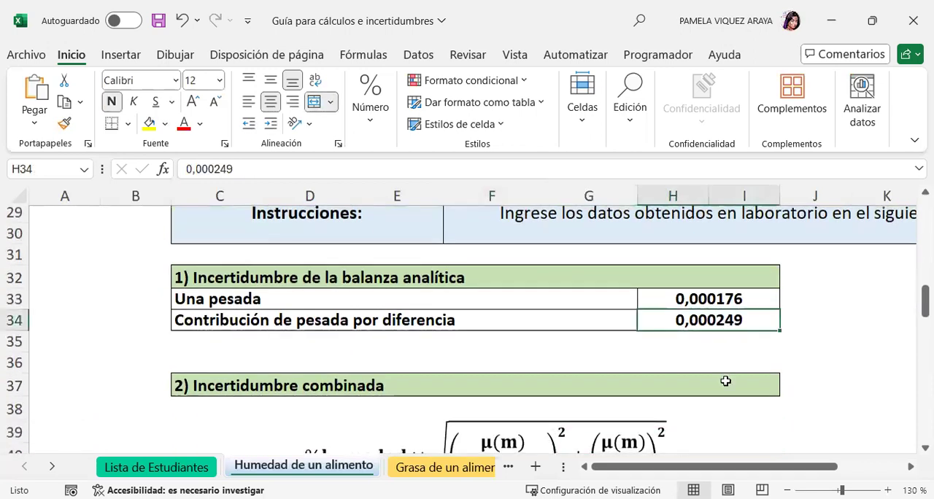
scroll(709, 350, "down", 5)
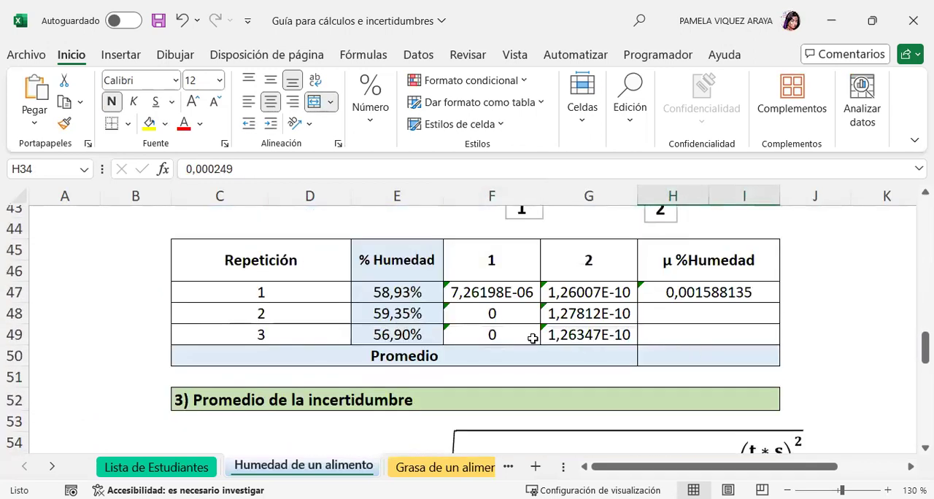
left_click(491, 313)
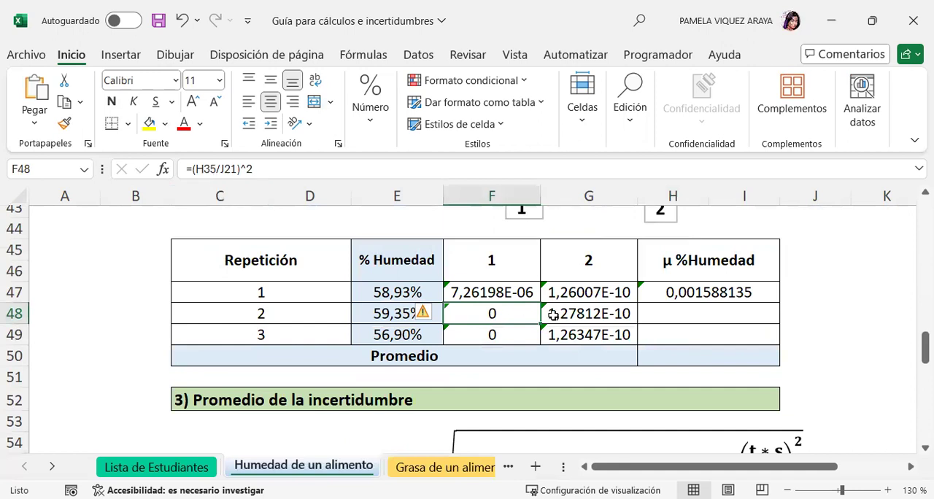
Review the fixed row reference in F47's formula =(H$34/J20)^2 and fill it down to F49.
left_click(511, 292)
left_click(204, 169)
left_click_drag(203, 169, 211, 168)
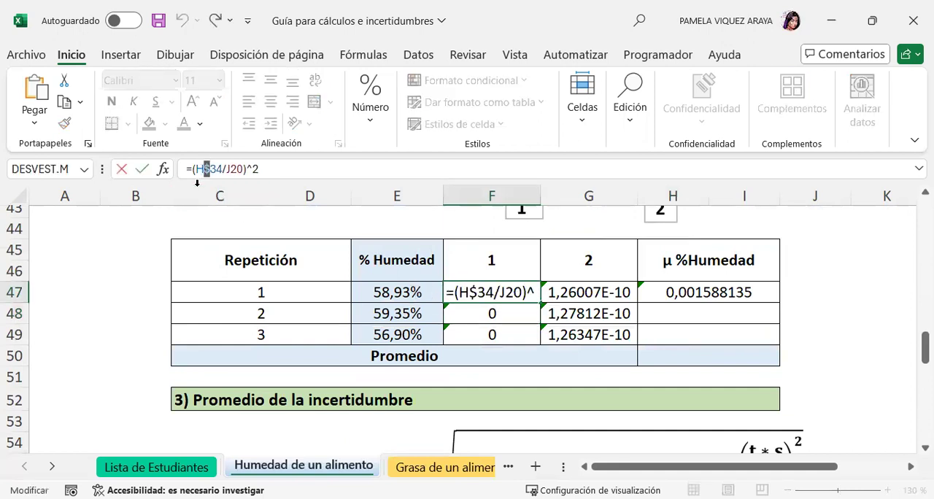
left_click(264, 169)
key("Return")
left_click(523, 292)
left_click_drag(540, 299, 543, 341)
Re-enter the term 2 formula for repetition 1 in G47 as =(H33/E20)^2, dividing the single-weighing uncertainty by M1.
scroll(795, 342, "up", 1)
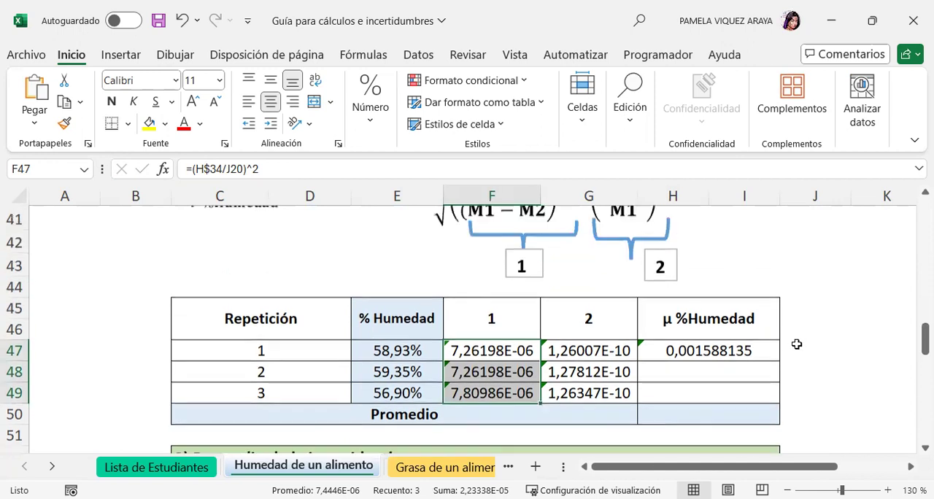
scroll(632, 416, "up", 1)
left_click(576, 419)
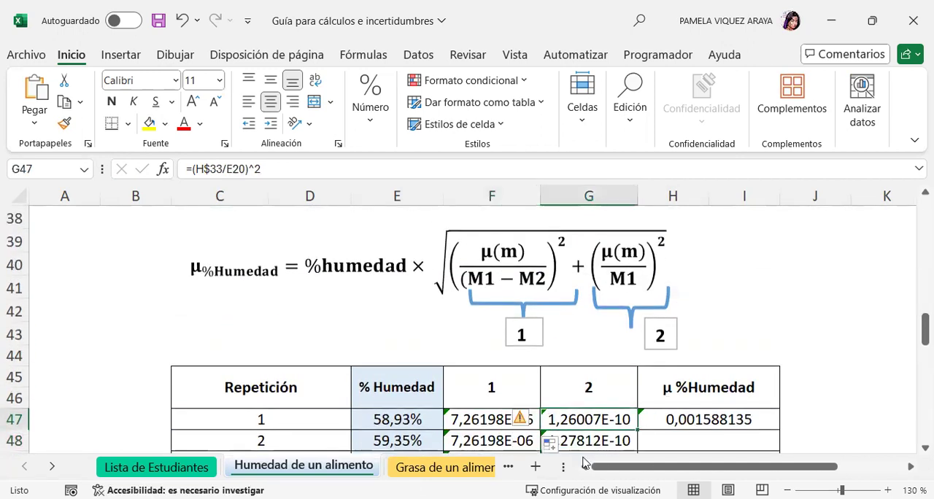
type("=")
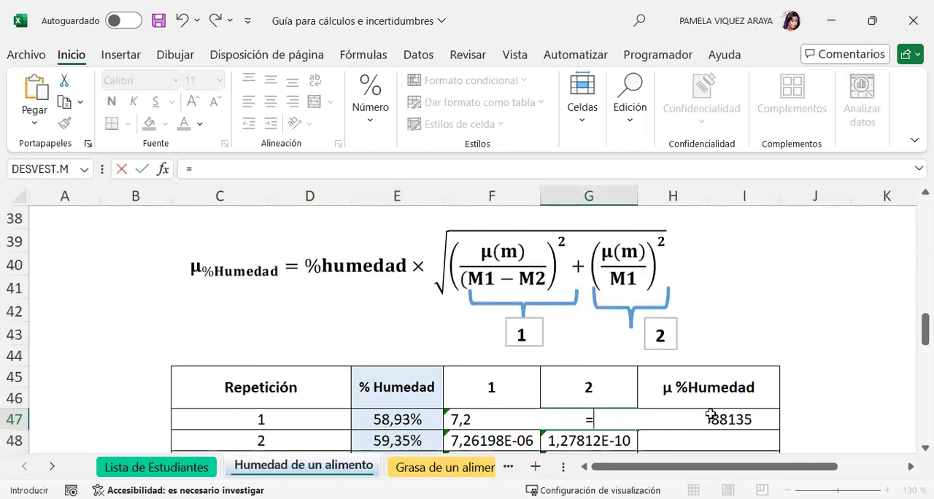
scroll(711, 414, "up", 3)
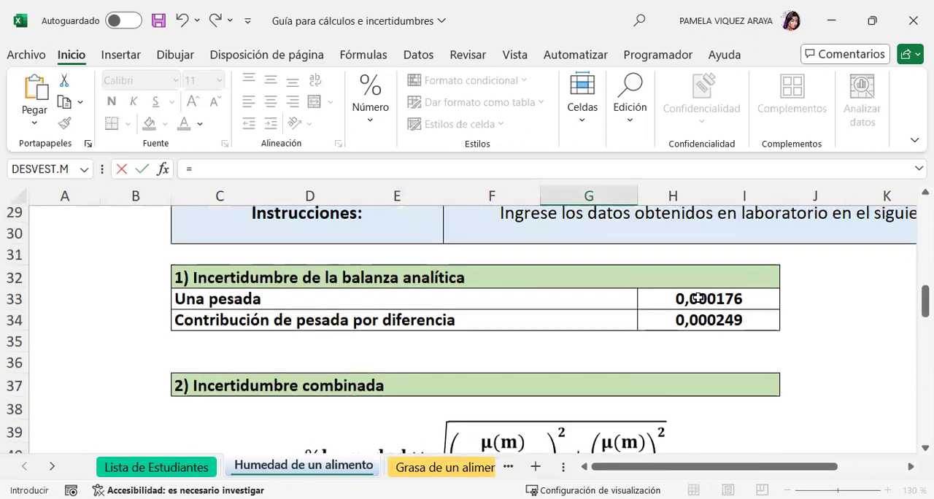
left_click(698, 298)
type("/")
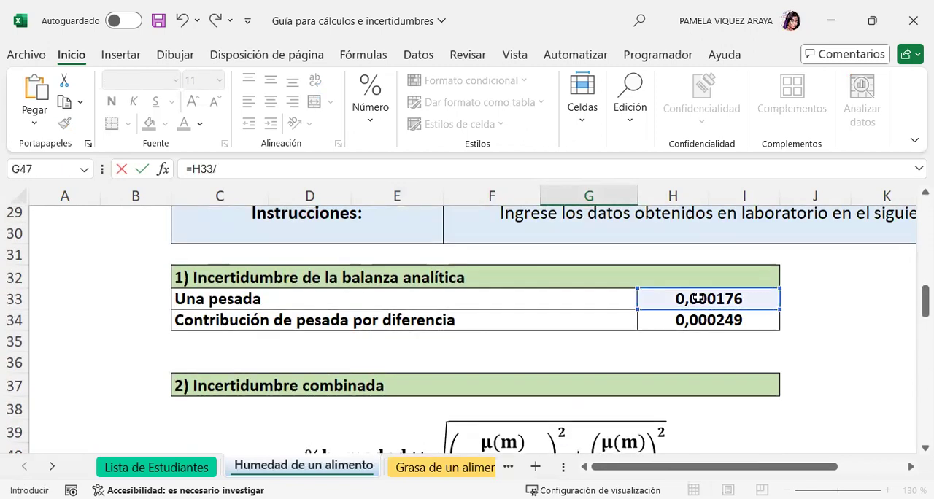
left_click(194, 169)
type("(")
scroll(646, 328, "down", 1)
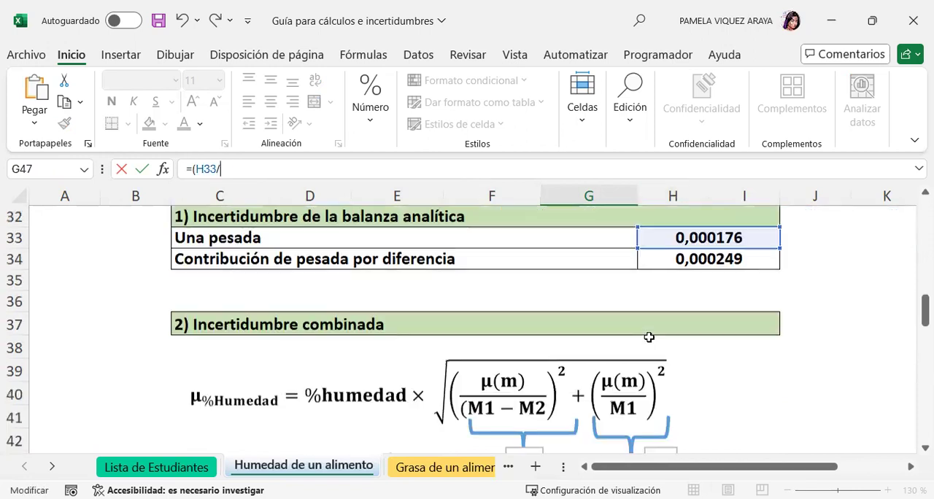
scroll(861, 366, "up", 2)
scroll(863, 367, "up", 3)
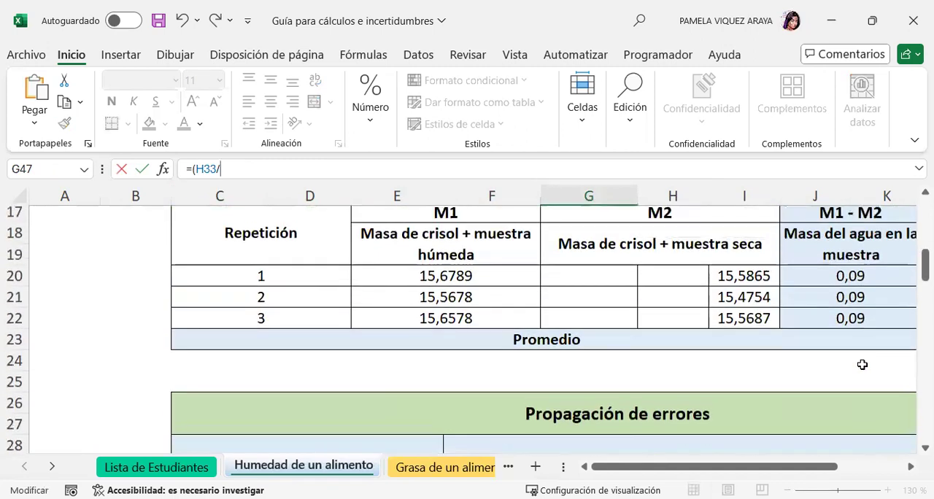
left_click(432, 276)
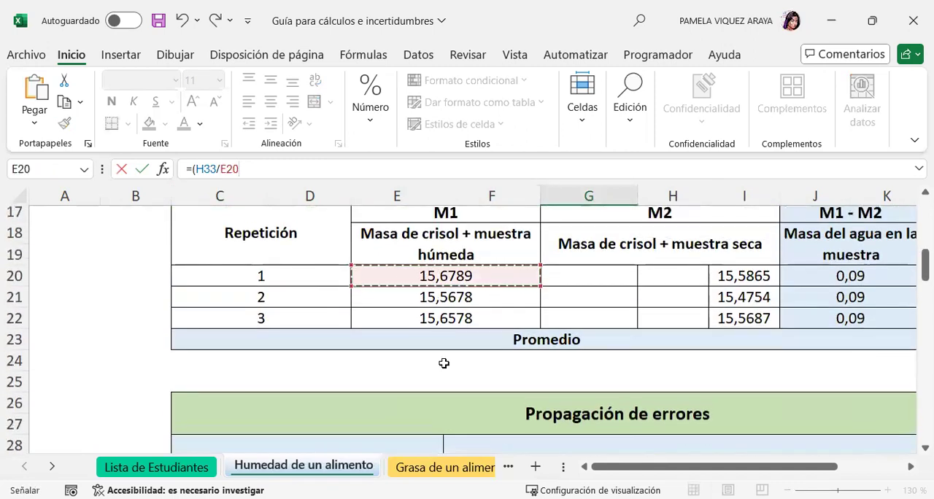
type(")")
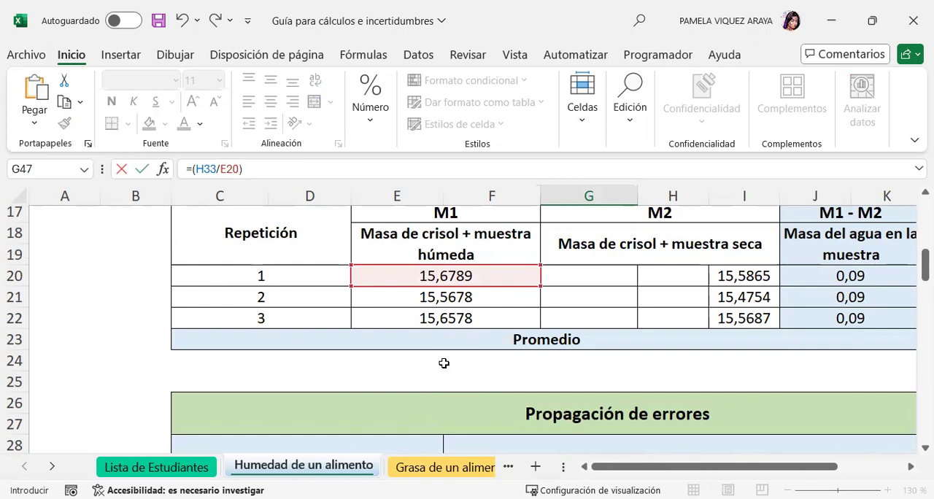
type("^2")
left_click_drag(243, 169, 246, 169)
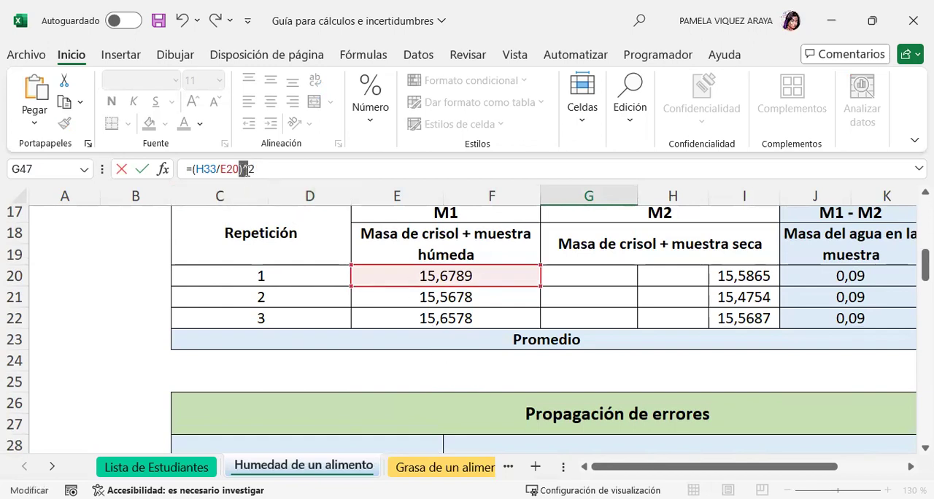
left_click(261, 168)
key("Return")
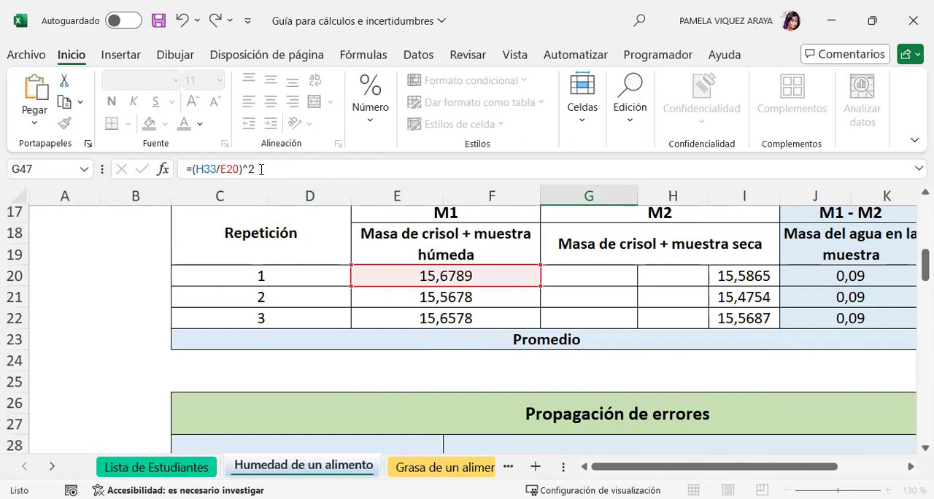
Fix the row of the uncertainty reference in G47, making the formula =(H$33/E20)^2.
scroll(673, 312, "down", 1)
left_click(622, 352)
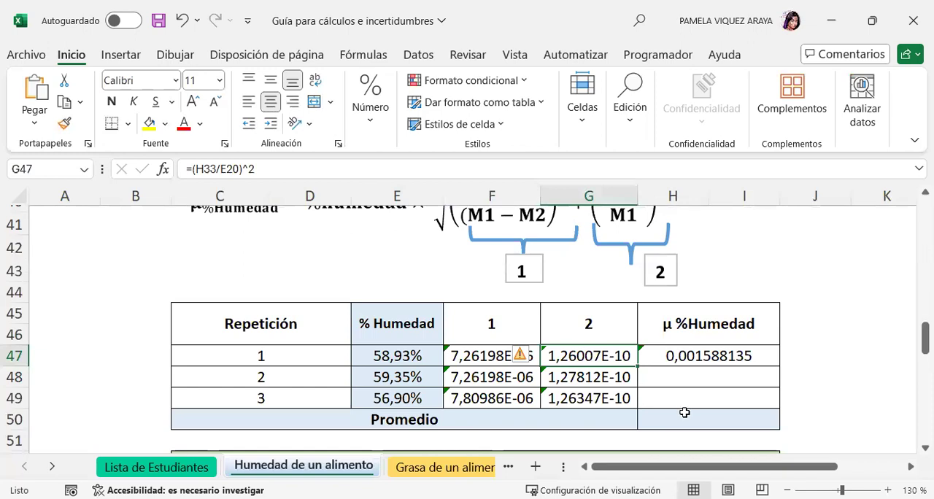
left_click(207, 169)
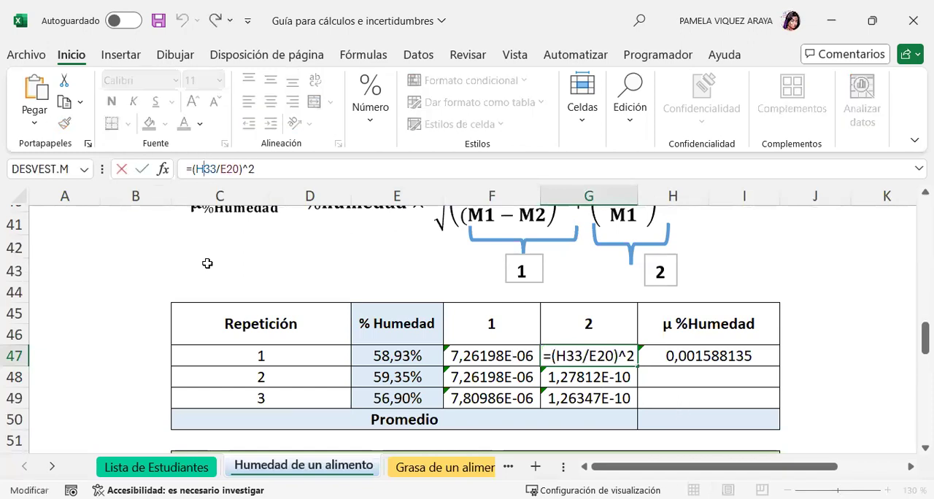
type("$")
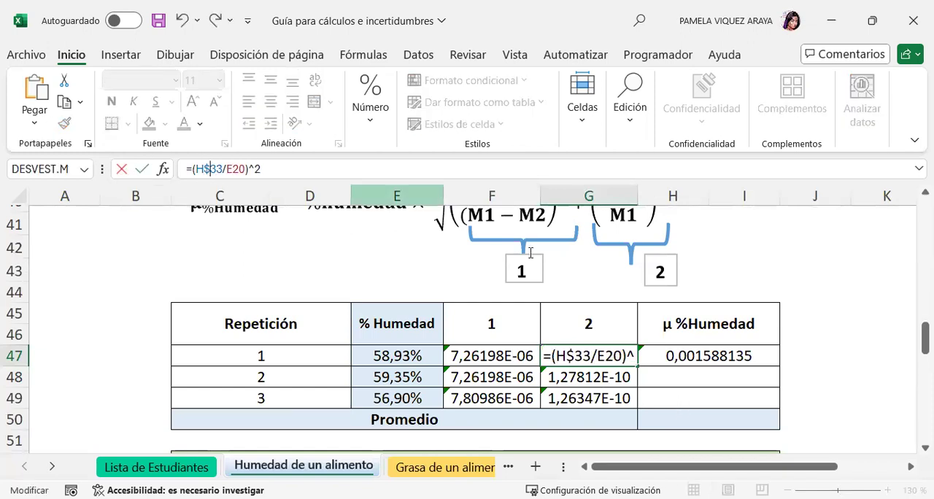
key("Return")
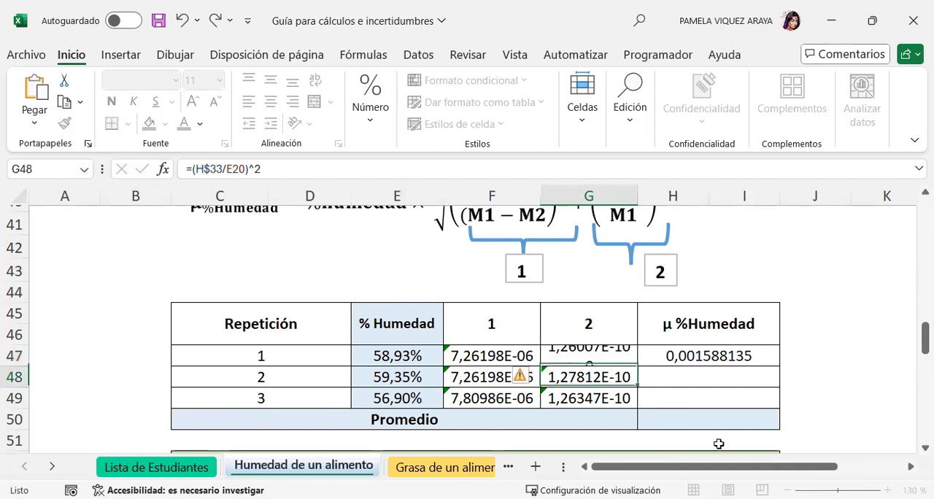
Fill the term 2 formula from G47 down to repetitions 2 and 3.
left_click(632, 361)
left_click_drag(637, 367, 639, 399)
left_click(802, 391)
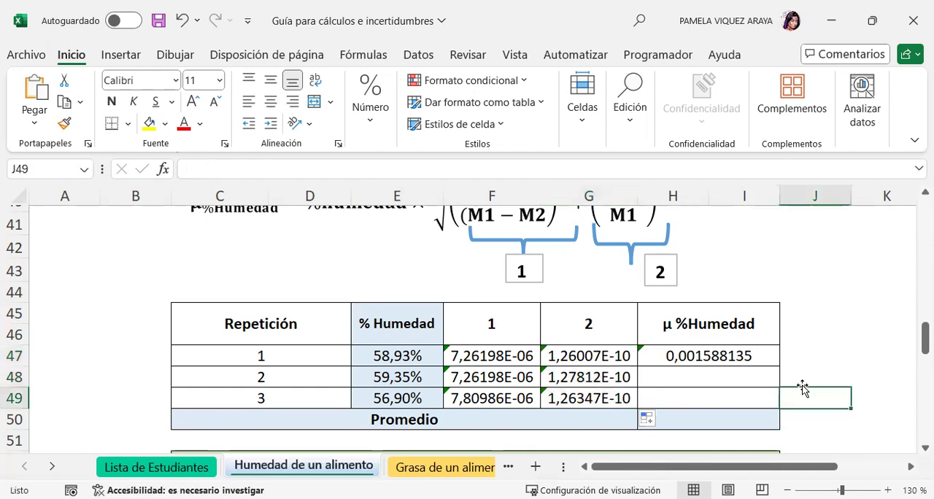
Re-enter the combined uncertainty formula for repetition 1 in H47 as =E47*RAIZ(F47+G47).
scroll(806, 378, "up", 1)
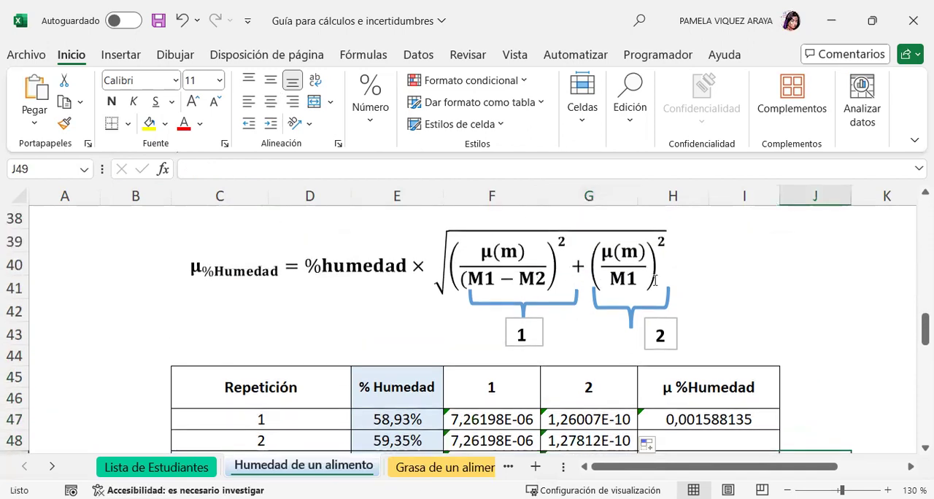
left_click(688, 420)
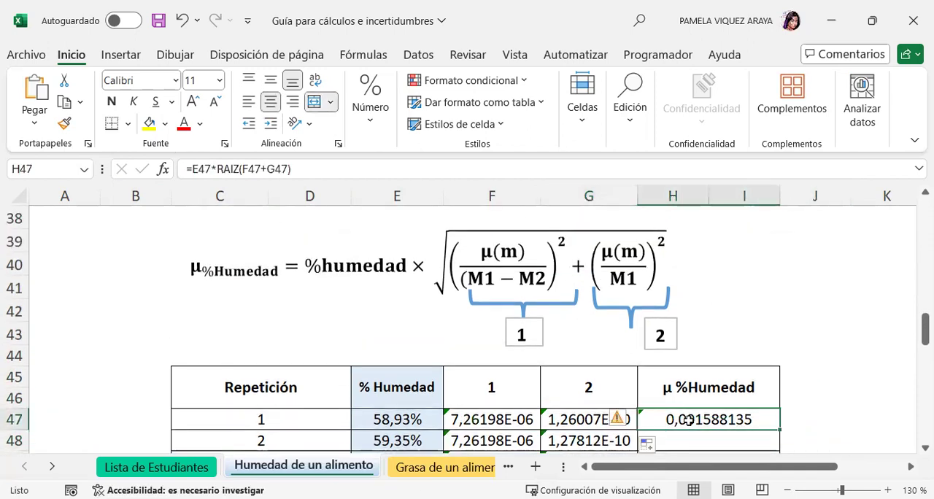
type("=")
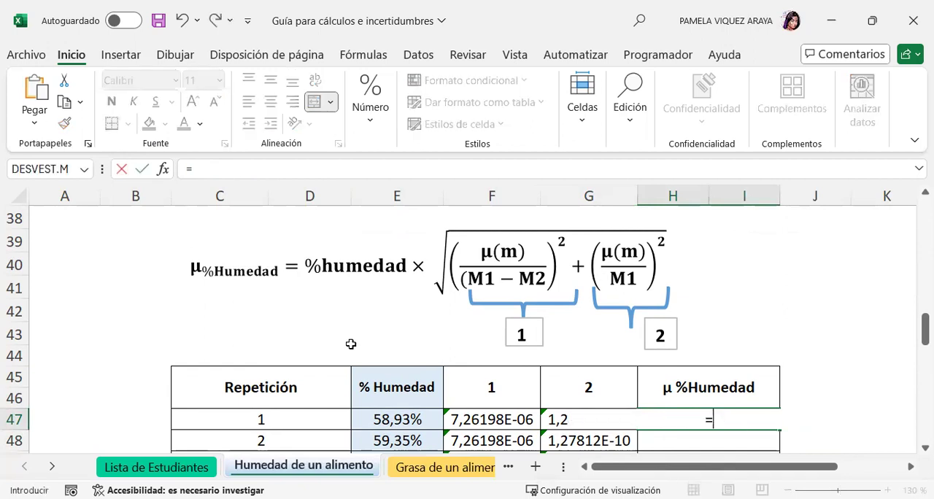
left_click(400, 419)
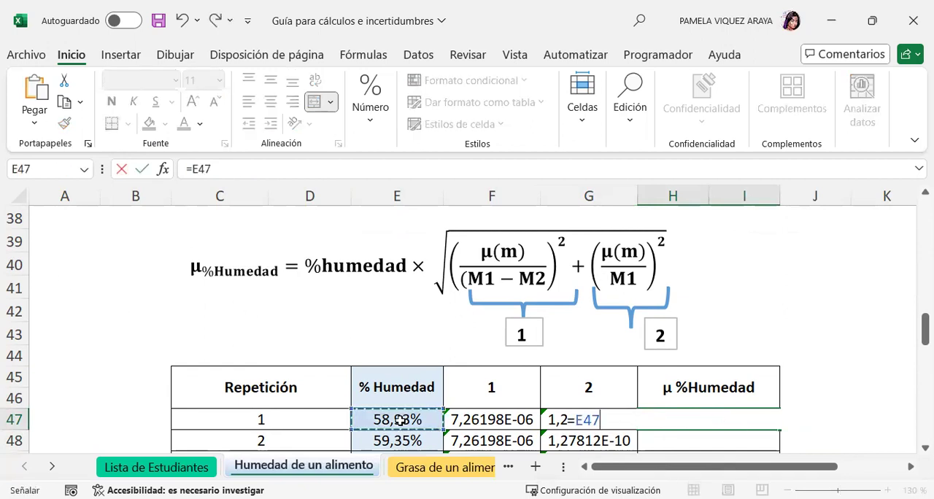
key("Escape")
type("*")
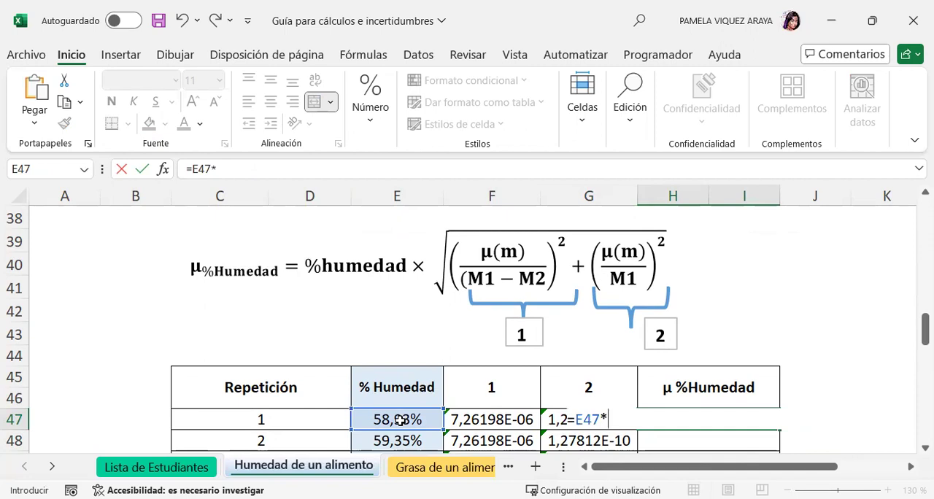
type("RAIZ")
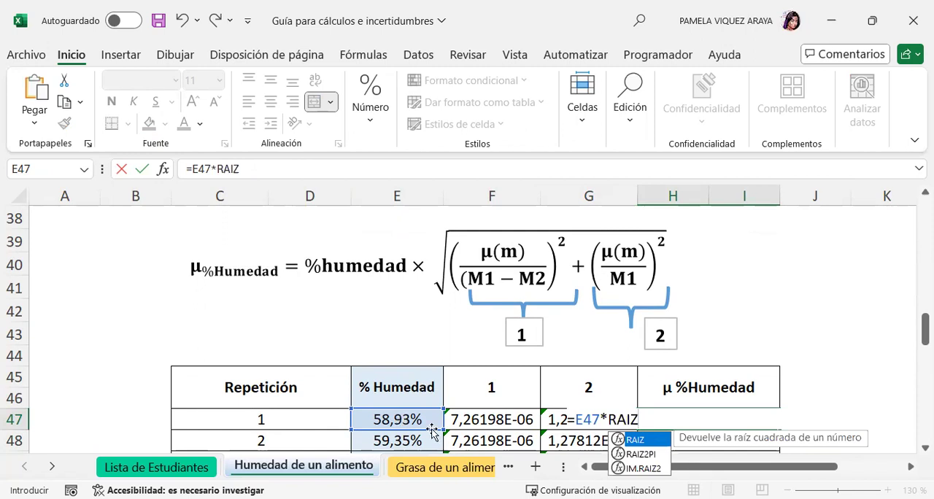
double_click(635, 440)
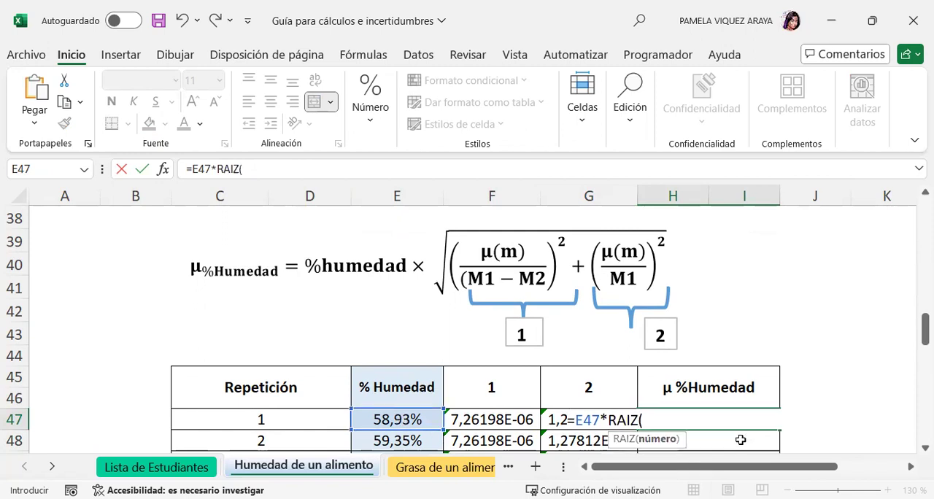
left_click(254, 167)
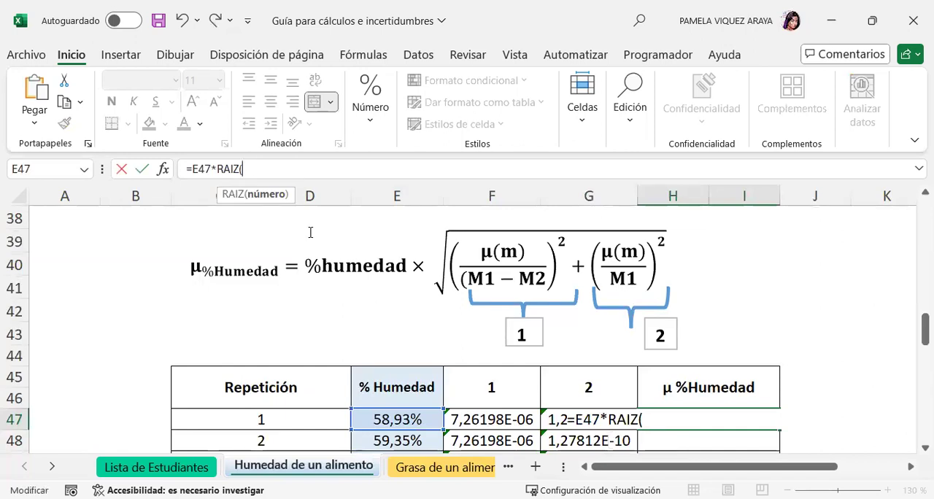
left_click(514, 418)
type("+")
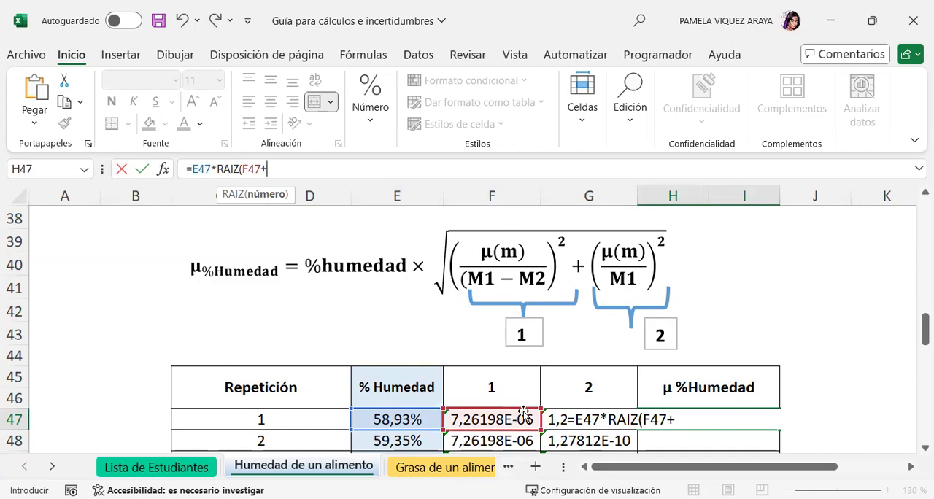
left_click(584, 418)
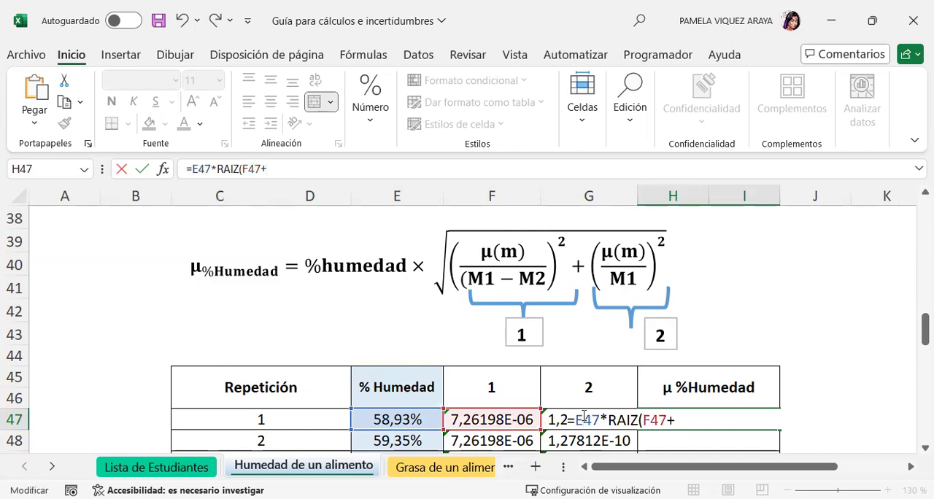
left_click(273, 168)
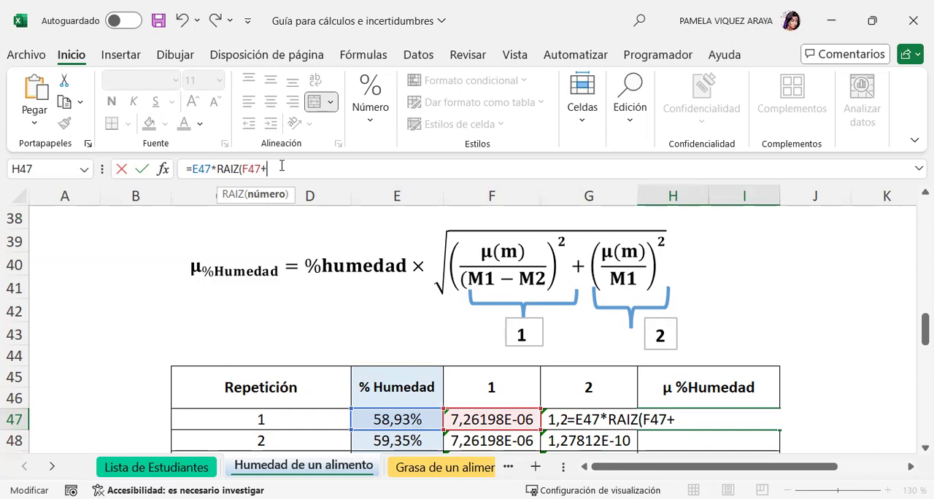
type("G47")
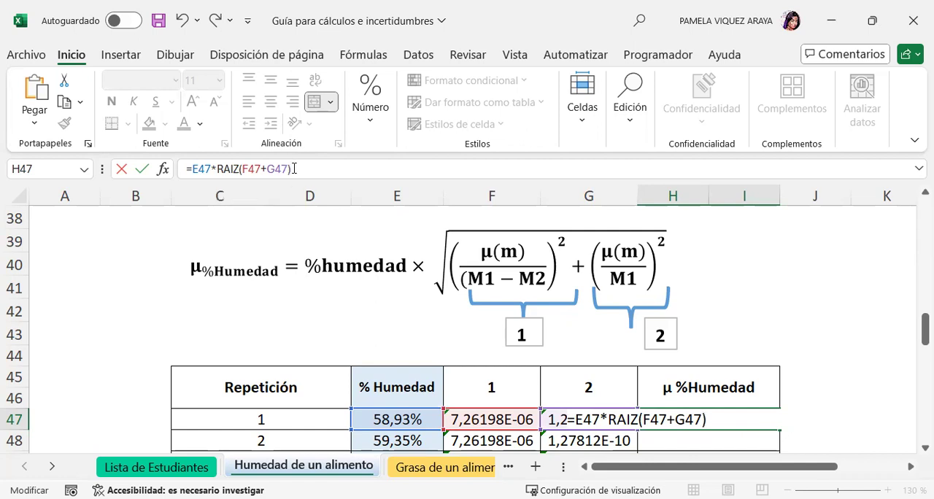
key("Return")
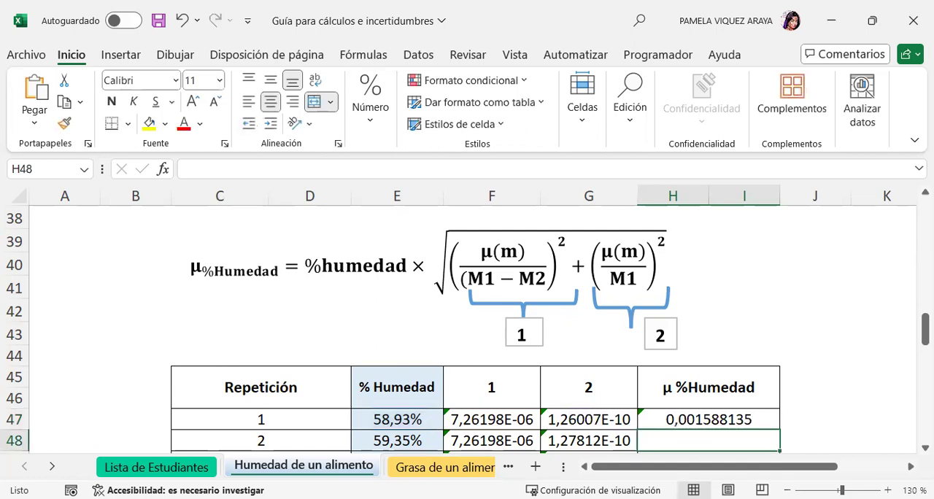
left_click(826, 357)
Fill the combined uncertainty formula from H47 down to H49 and check the formula of each repetition.
scroll(826, 361, "down", 1)
scroll(826, 361, "down", 1)
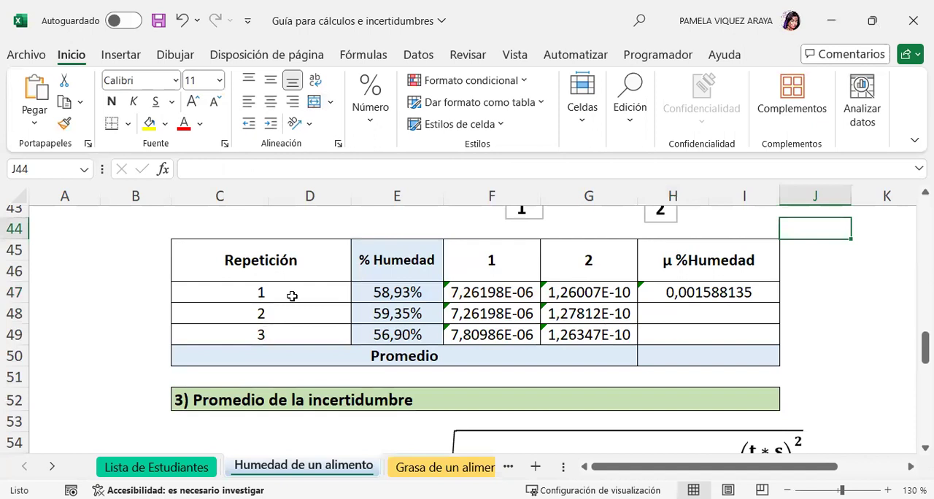
left_click(687, 296)
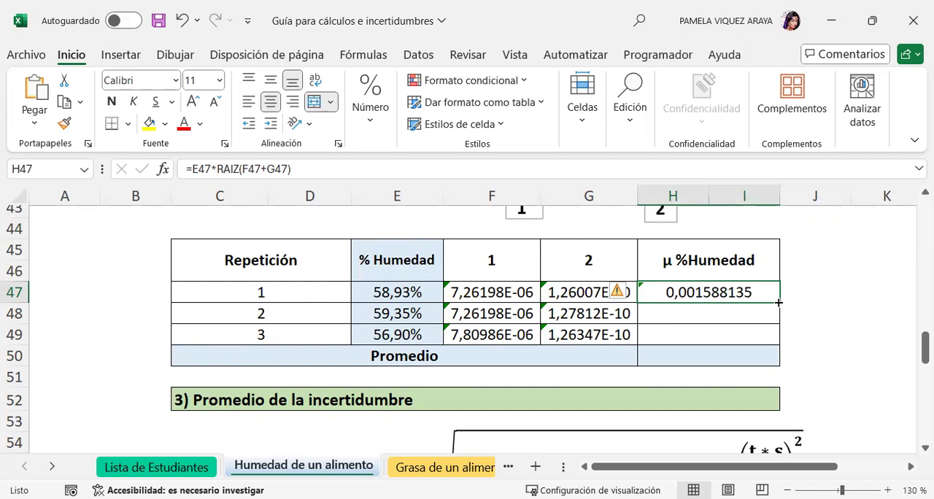
left_click_drag(779, 302, 774, 347)
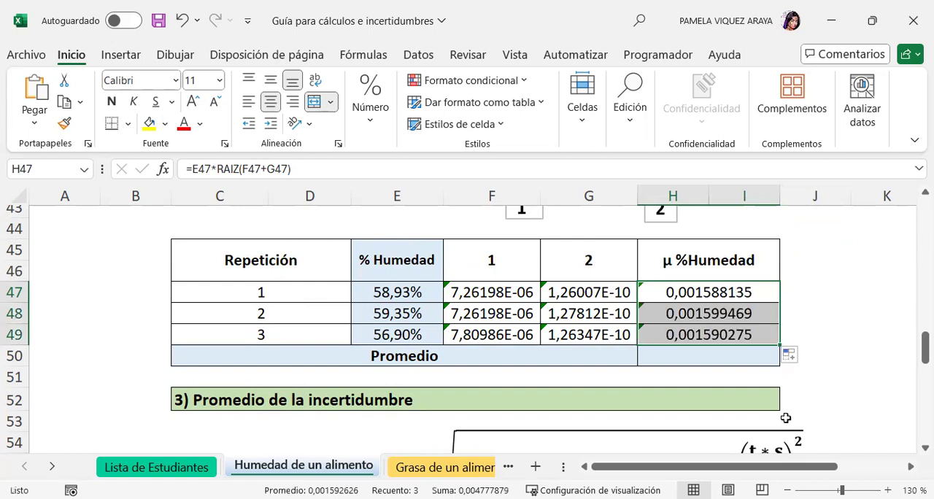
left_click(714, 293)
left_click(705, 315)
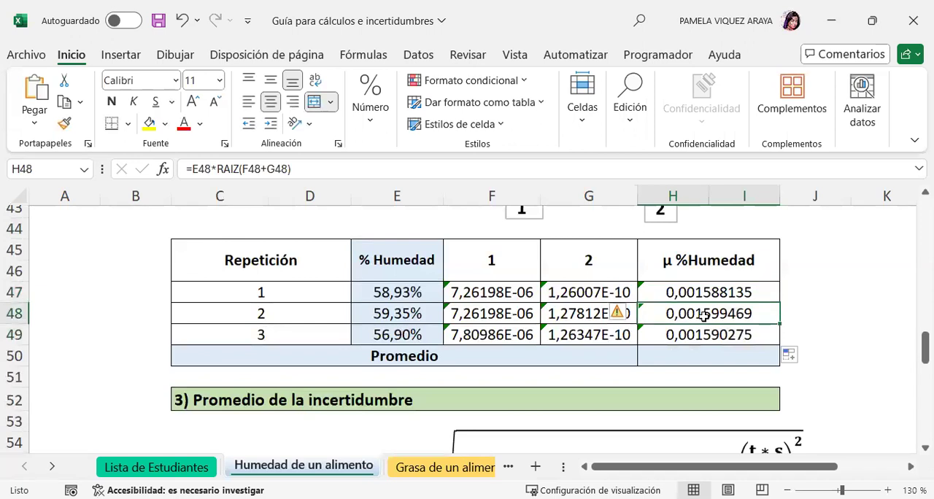
left_click(696, 336)
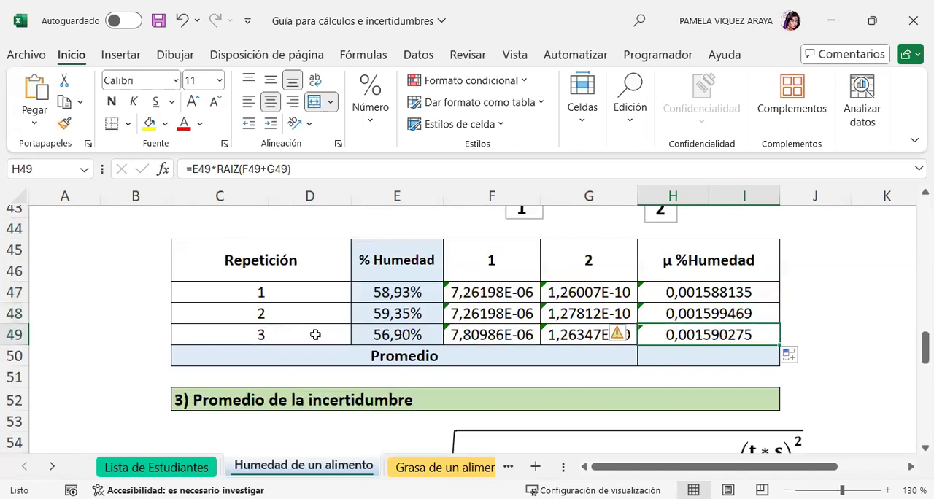
Calculate the average combined moisture uncertainty in H50 with =PROMEDIO(H47:I49) and check the entered formula.
left_click(711, 356)
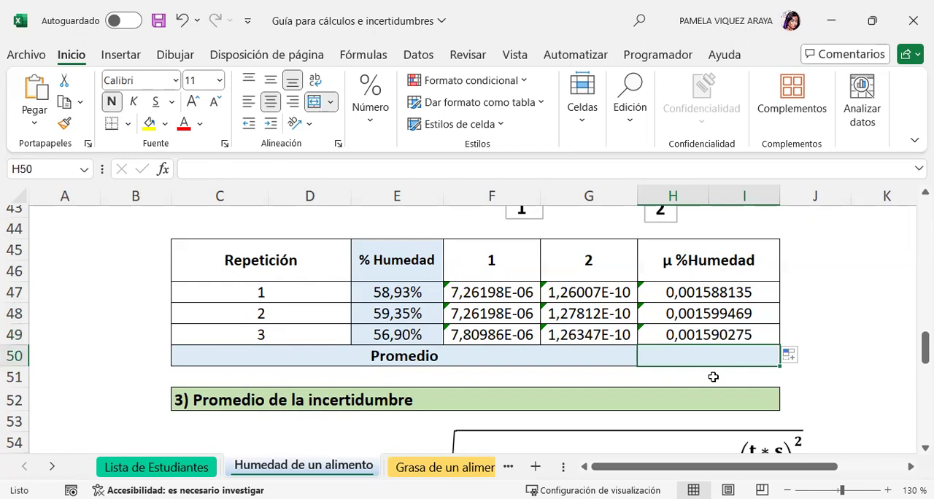
type("=")
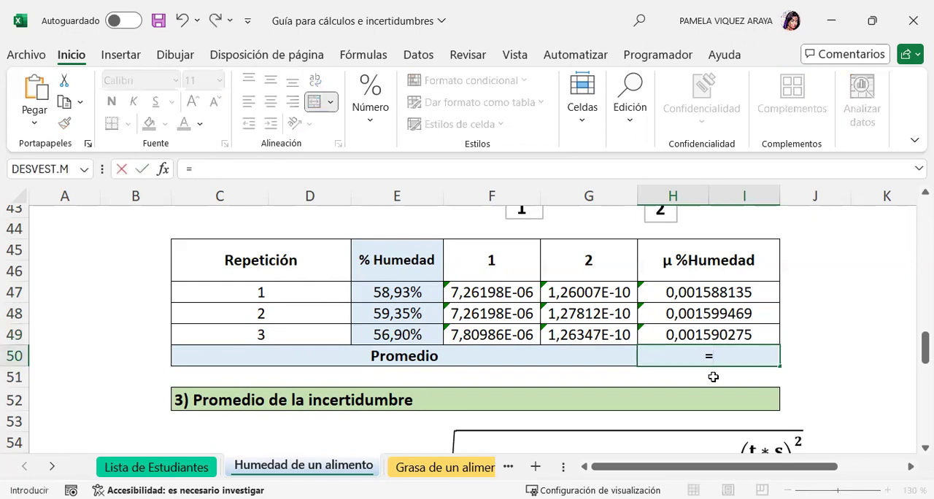
type("PRO")
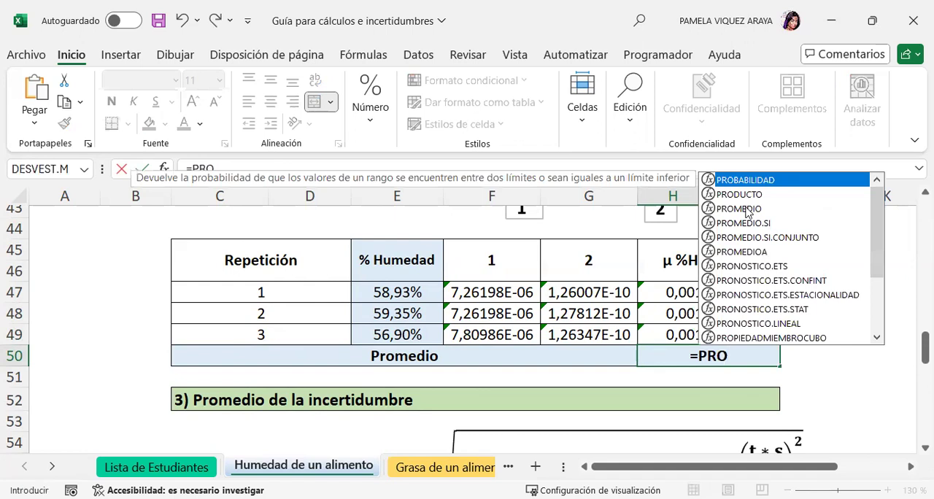
left_click(754, 213)
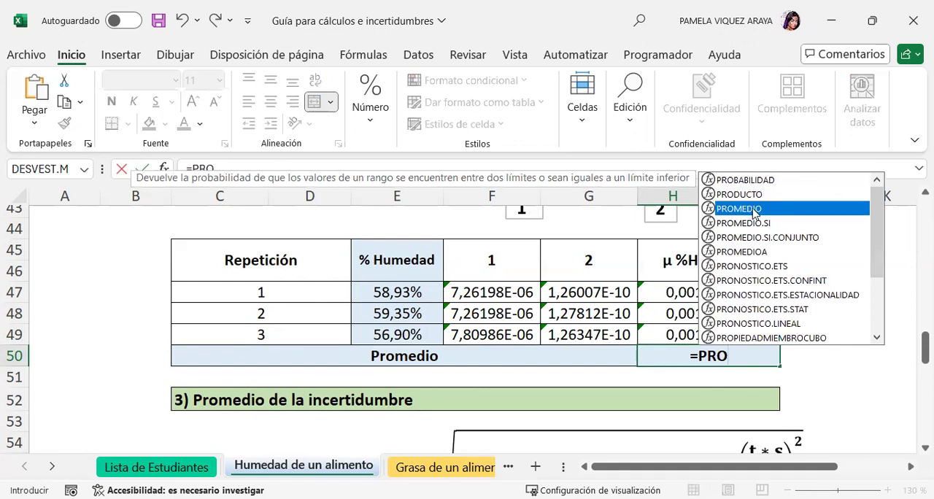
double_click(755, 210)
left_click_drag(719, 289, 721, 333)
type(")")
key("Return")
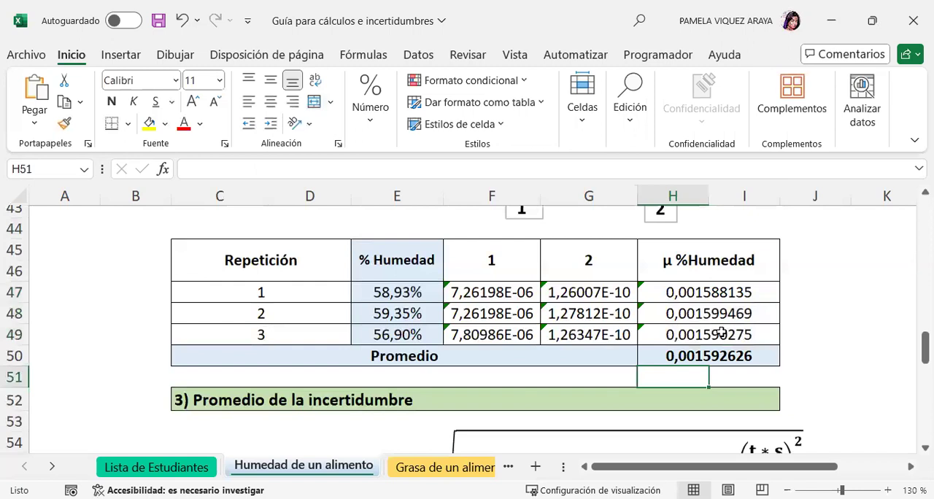
left_click(759, 356)
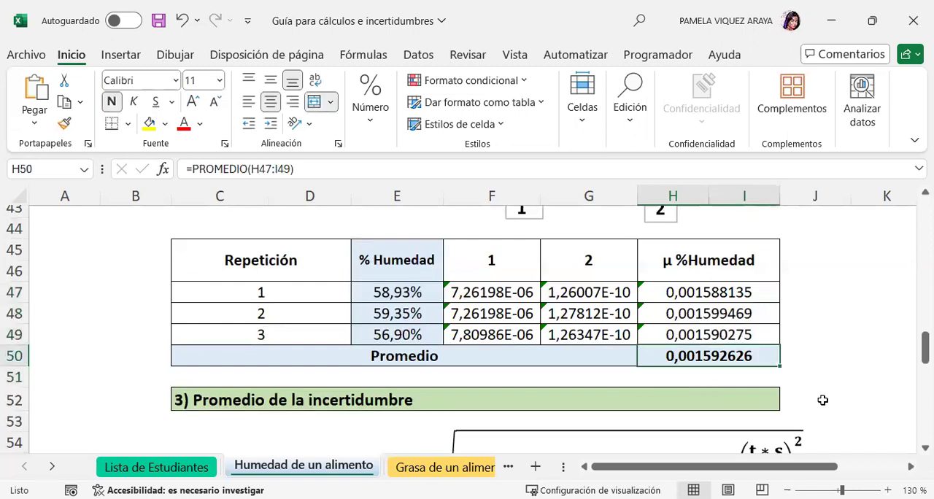
Replace the term 1 formula in C62 of the average uncertainty table with a reference to the average combined uncertainty, =H50.
scroll(819, 360, "down", 3)
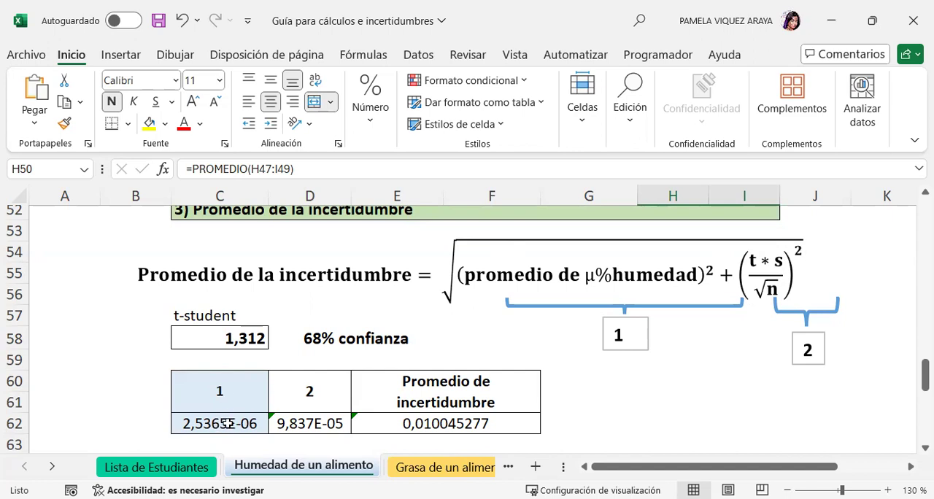
left_click(227, 423)
type("=")
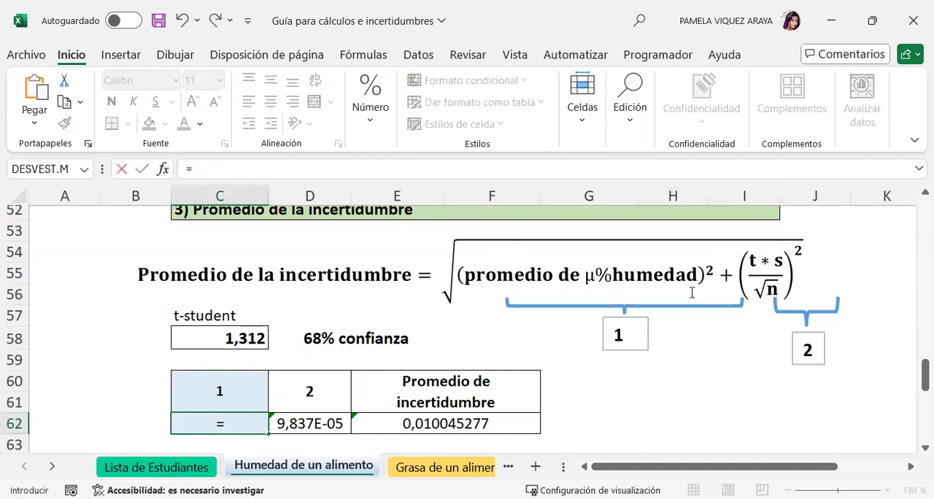
scroll(697, 278, "up", 2)
scroll(693, 269, "up", 1)
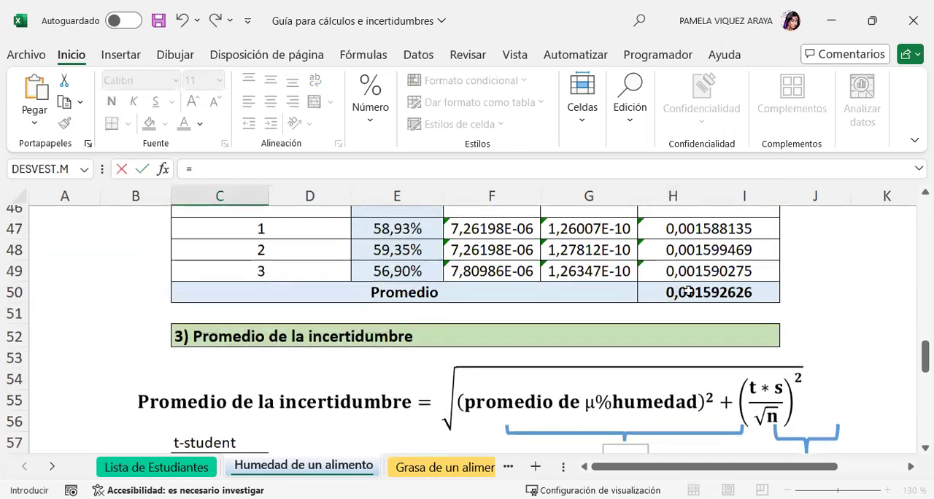
left_click(688, 292)
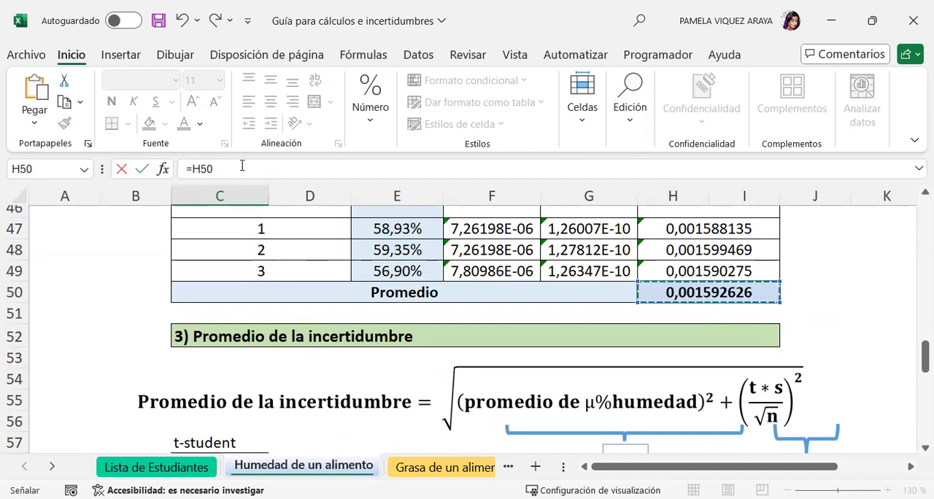
key("Return")
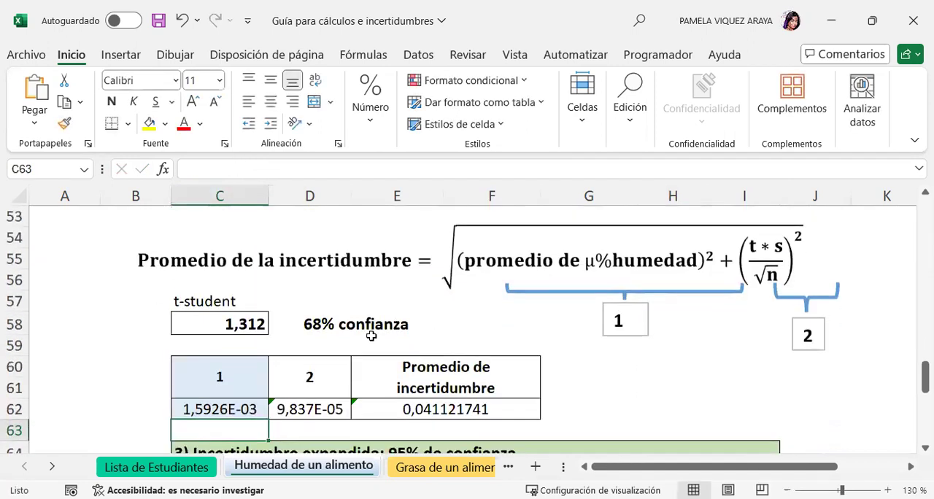
Square the reference in C62, making the term 1 formula =(H50)^2.
scroll(371, 331, "down", 2)
scroll(231, 325, "up", 2)
left_click(232, 406)
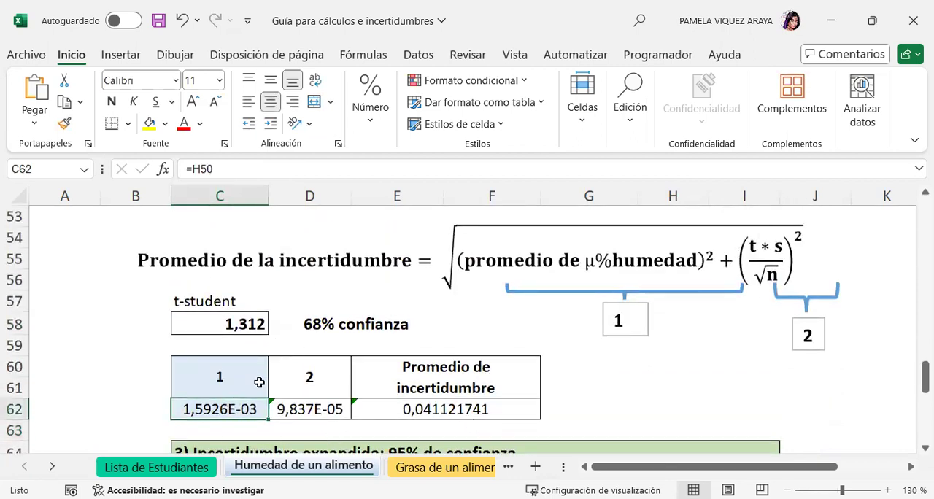
left_click(191, 168)
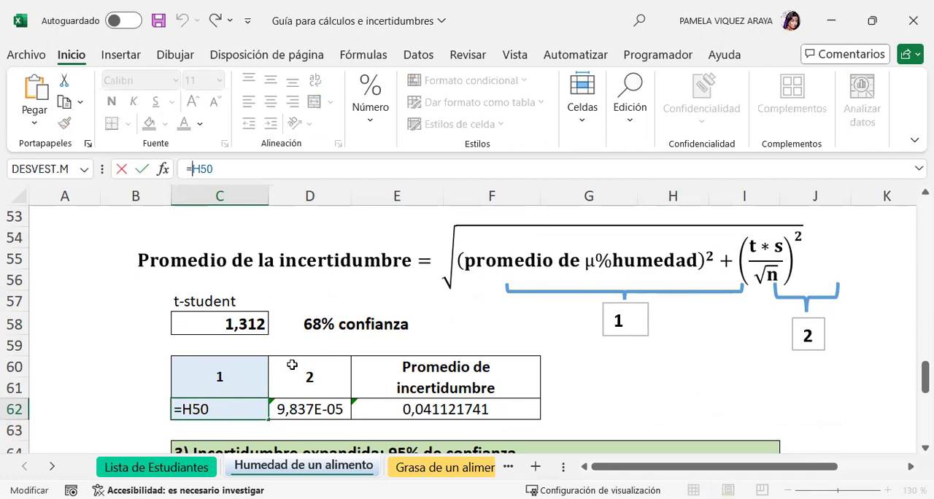
type("(")
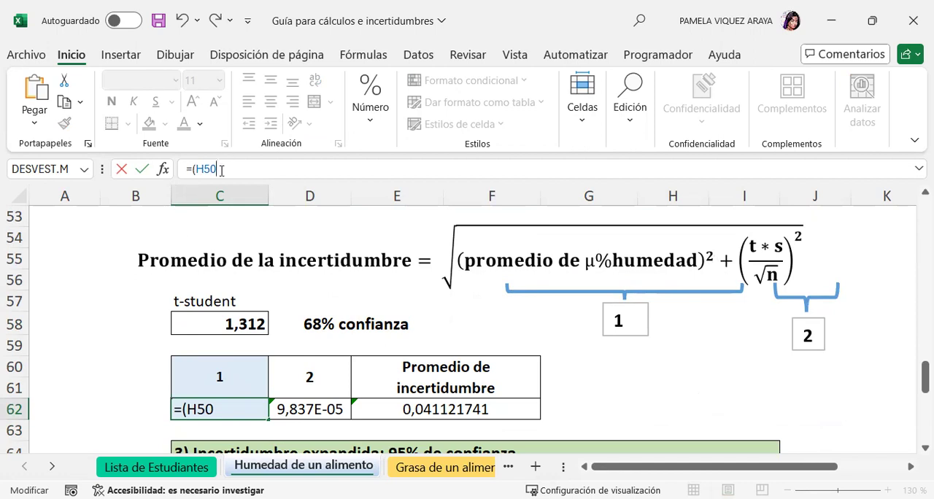
key("BackSpace")
type(")^2")
key("Return")
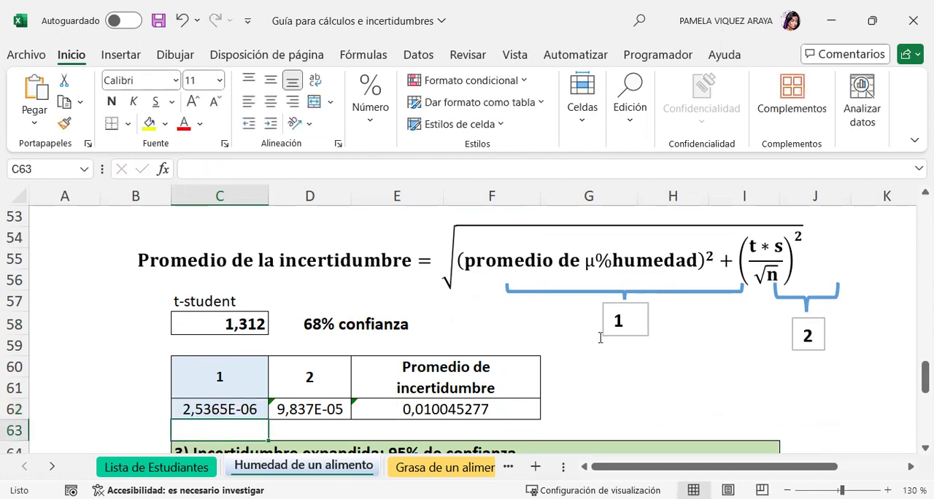
Move the term 1 brace and its number box so they sit under the squared average moisture uncertainty in the equation.
left_click(738, 291)
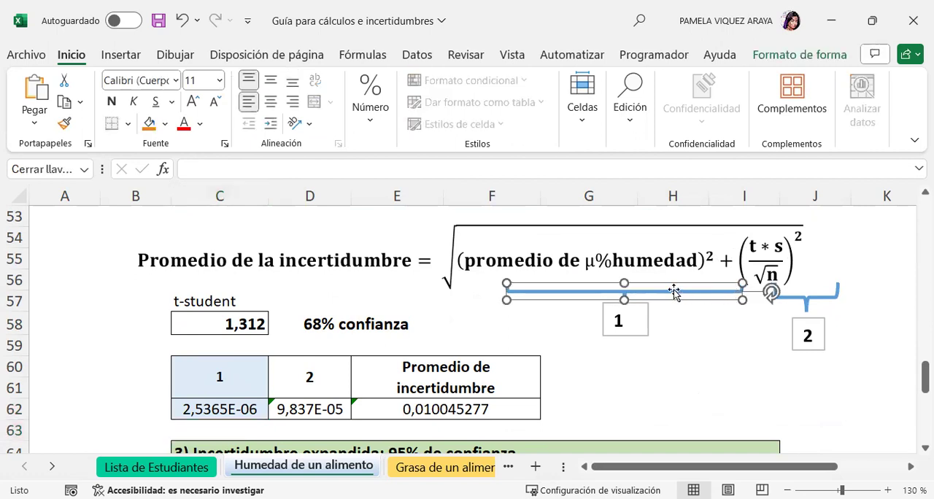
left_click_drag(674, 291, 631, 284)
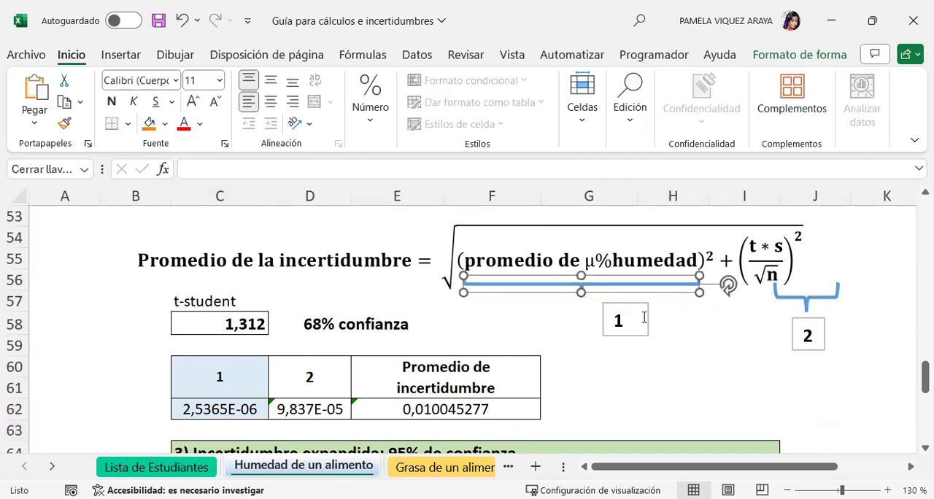
left_click(643, 317)
left_click_drag(628, 331, 598, 323)
Move the term 2 brace and its number box so they sit under the t*s/√n fraction in the equation.
left_click(795, 298)
left_click_drag(795, 298, 765, 289)
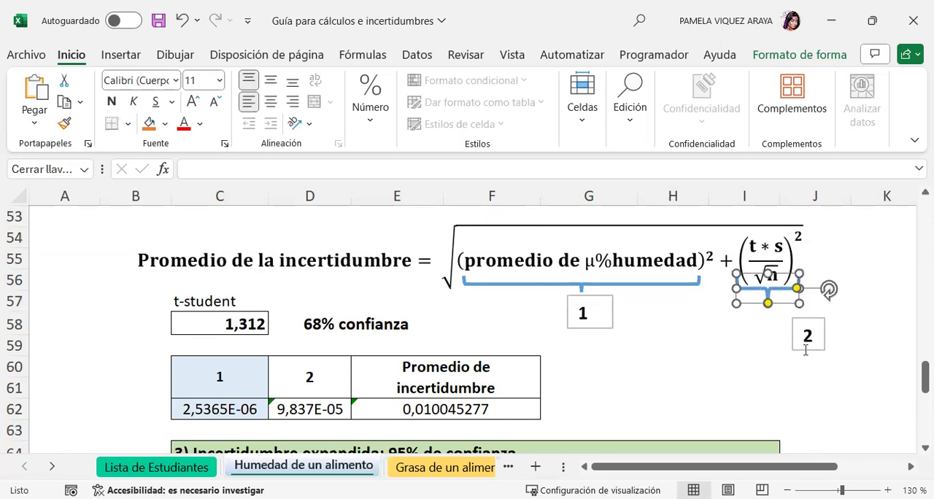
left_click(805, 350)
left_click(807, 353)
left_click_drag(807, 381, 768, 369)
Start a new term 2 formula in D62 that multiplies the t-student value by a sample standard deviation: =(C58*DESVEST.M(.
left_click(301, 412)
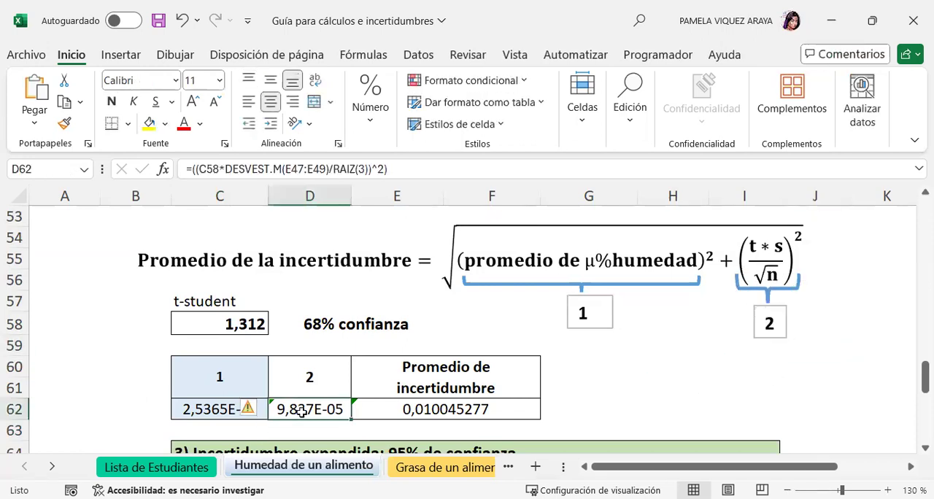
type("=")
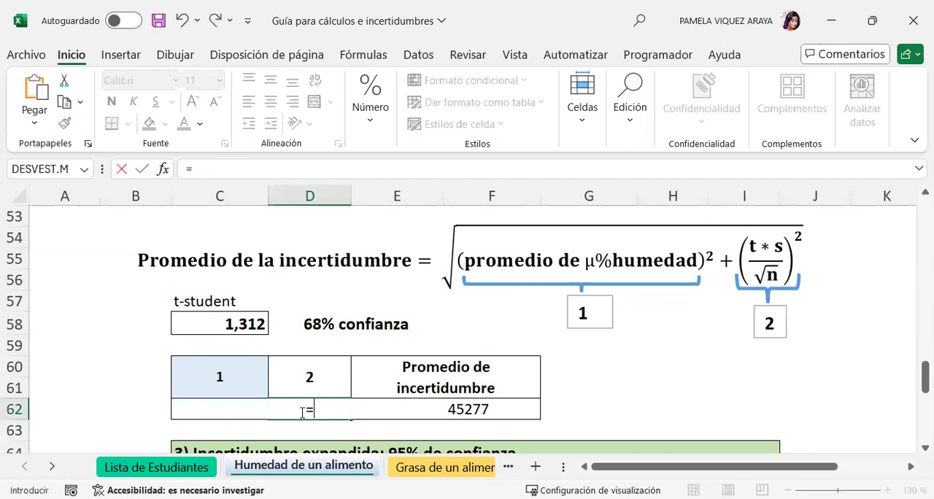
left_click(229, 324)
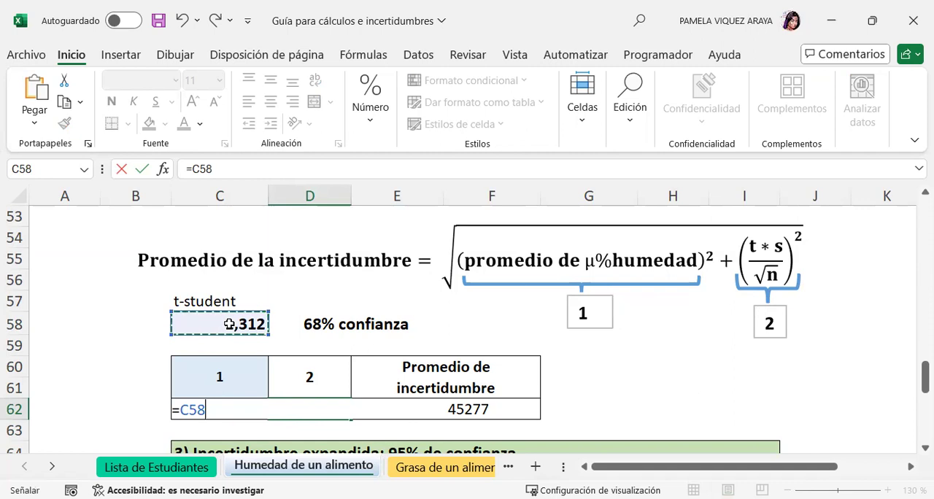
type("*")
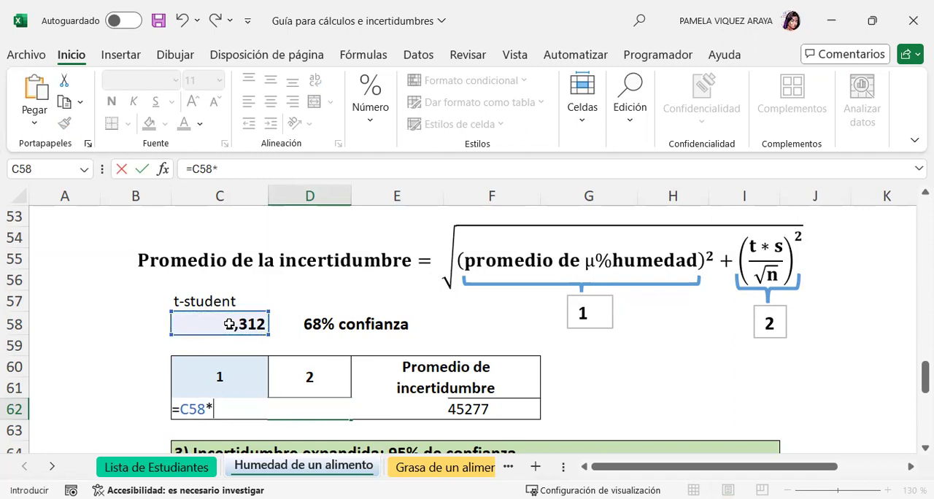
left_click(195, 169)
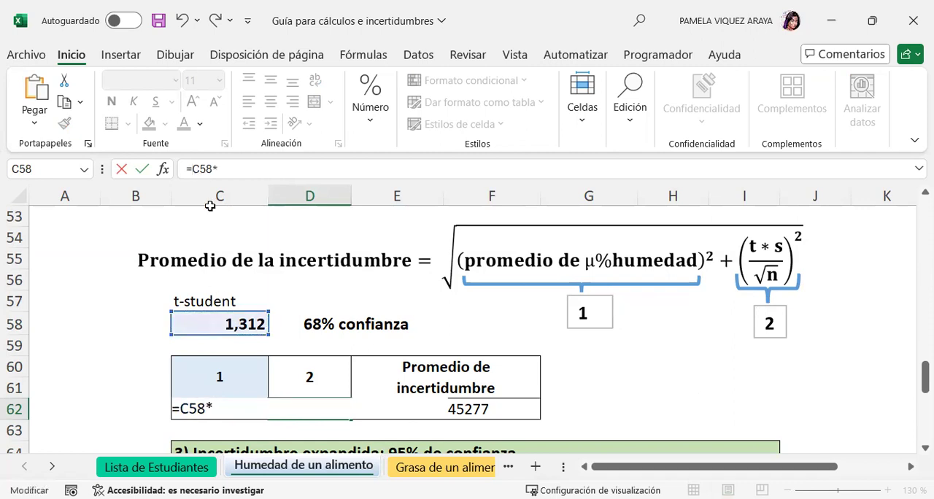
type("(")
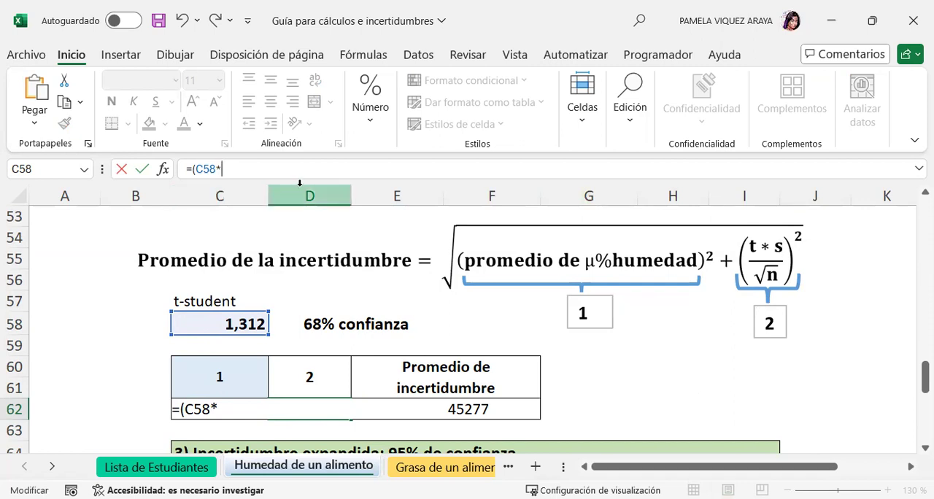
type("DESV")
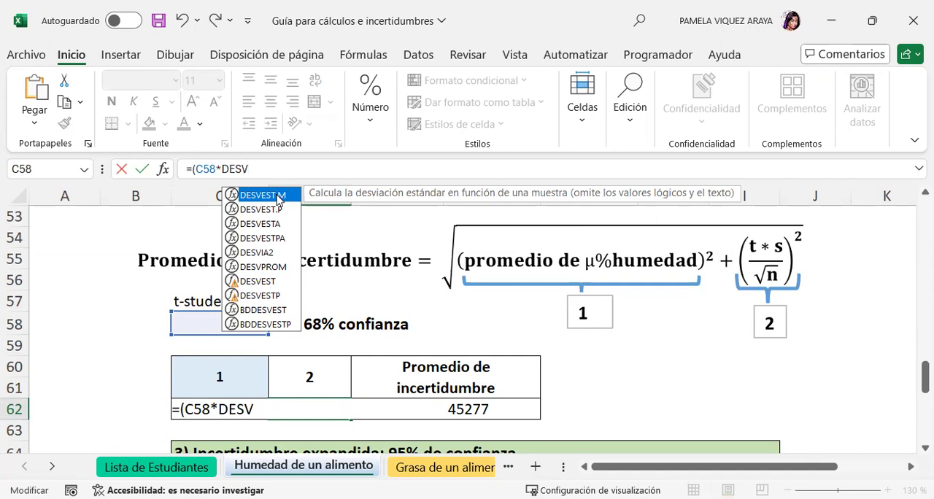
double_click(277, 196)
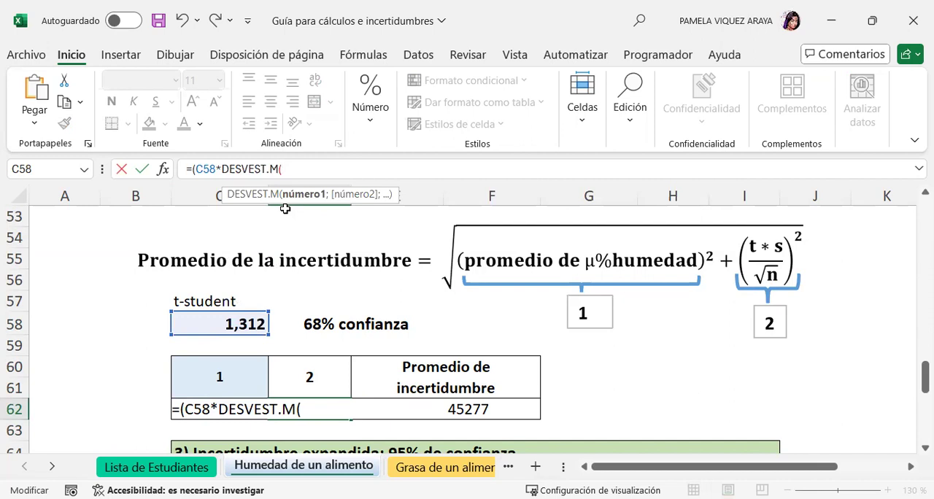
Use the three moisture percentages E47:E49 as the range of the standard deviation and close the DESVEST.M function.
scroll(770, 357, "up", 1)
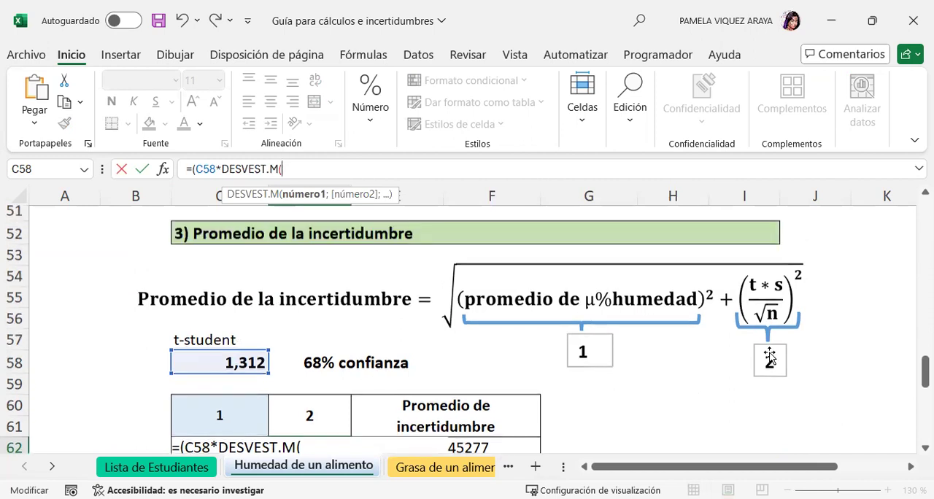
scroll(769, 357, "up", 3)
left_click(405, 280)
left_click_drag(405, 305, 405, 320)
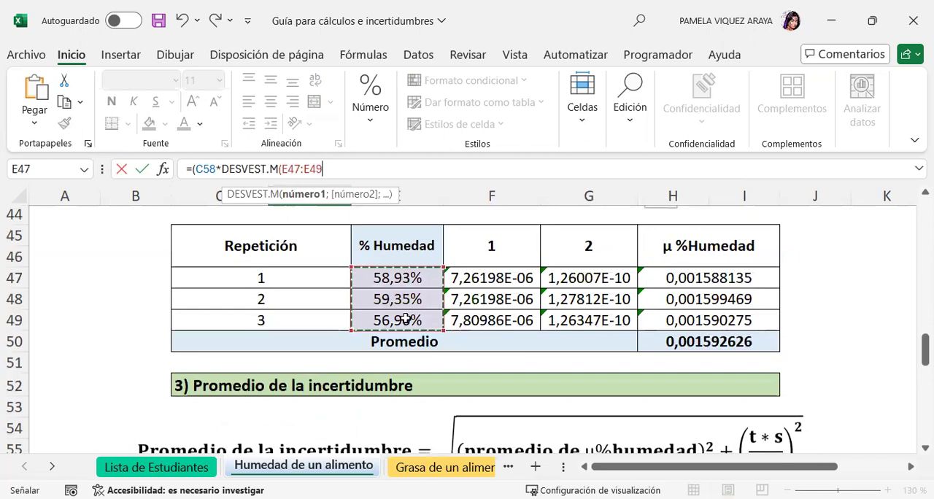
type(")")
scroll(657, 376, "down", 1)
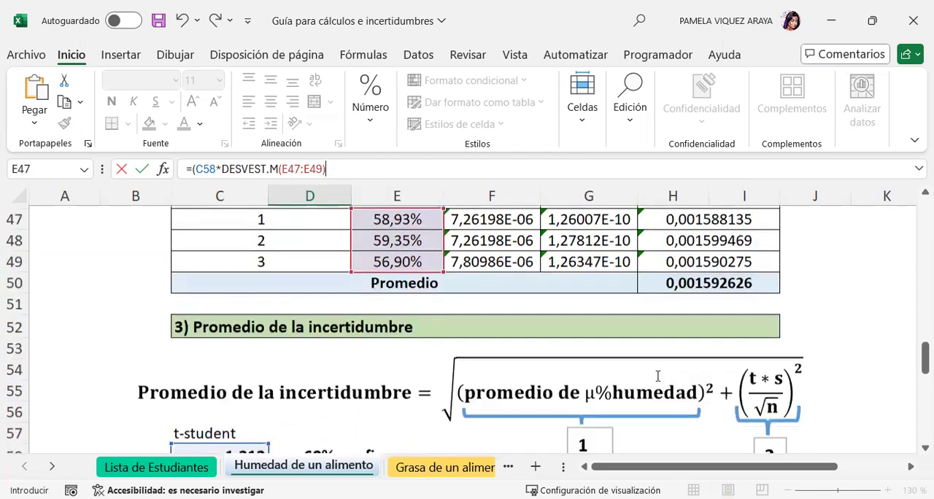
scroll(658, 376, "down", 1)
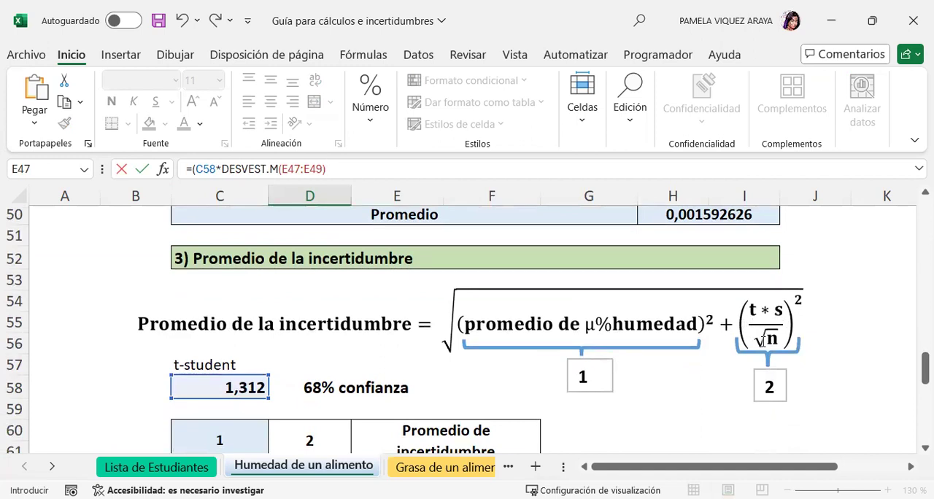
Divide the product by the root of 3 and square the quotient, completing D62 as =((C58*DESVEST.M(E47:E49)/RAIZ(3))^2).
left_click(195, 168)
type("(")
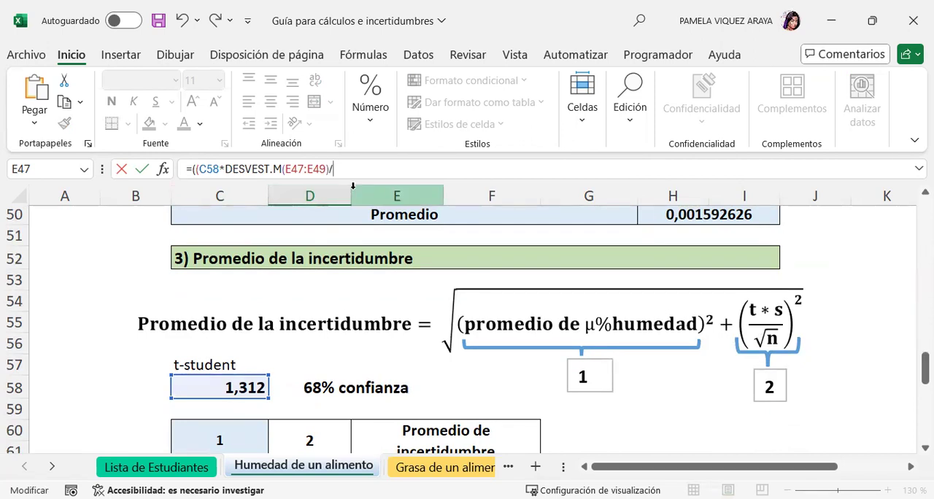
type("RAIZ")
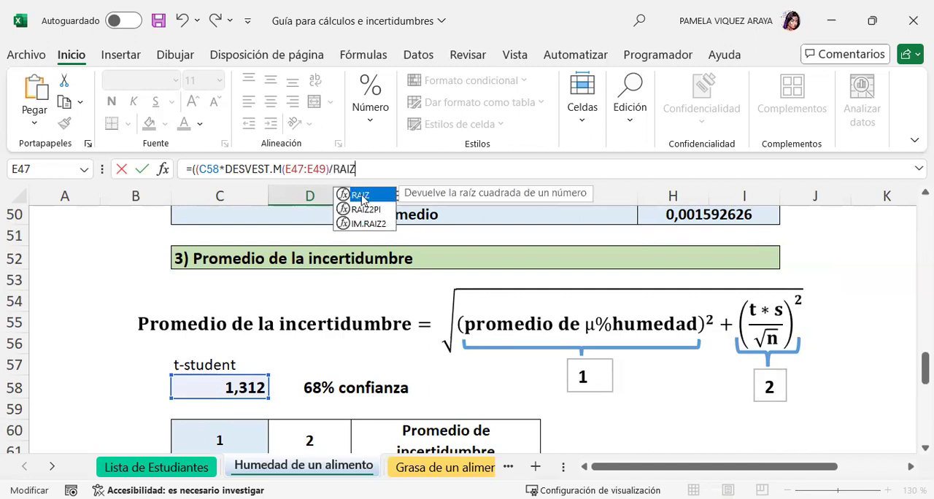
double_click(362, 196)
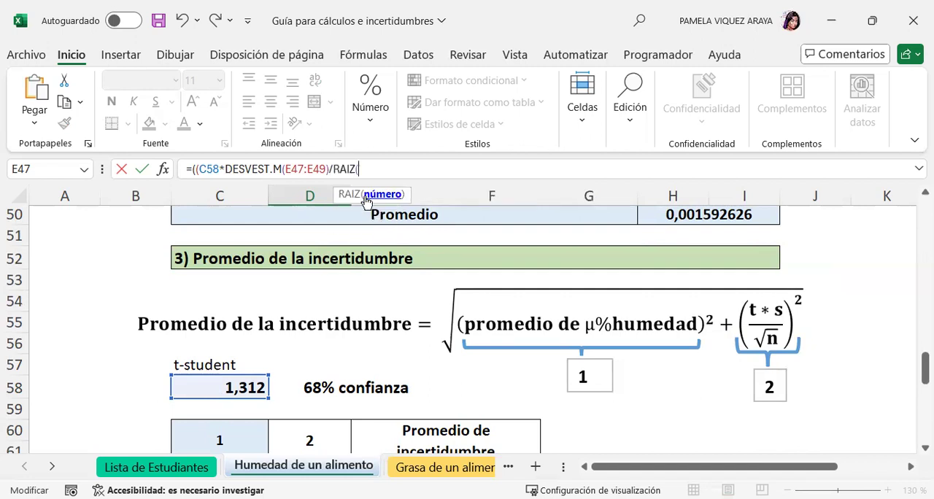
type("3")
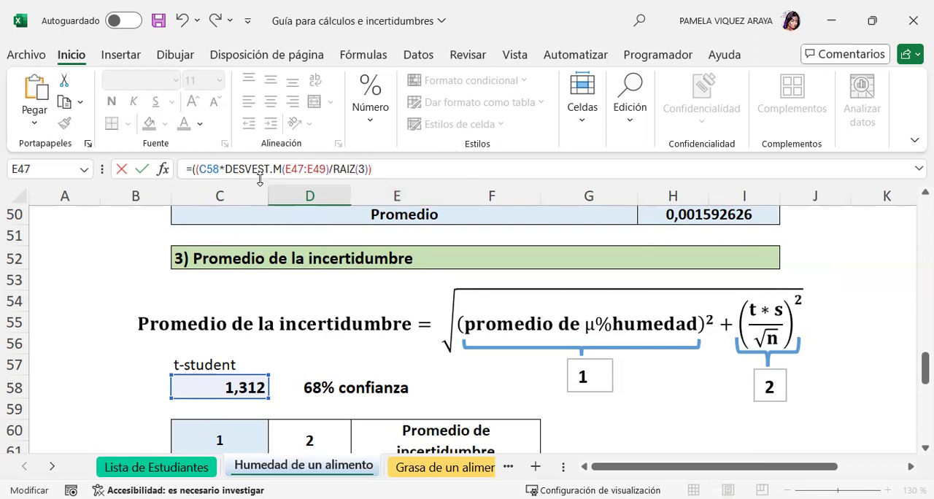
left_click(195, 168)
left_click_drag(379, 167, 372, 168)
left_click(397, 170)
key("Return")
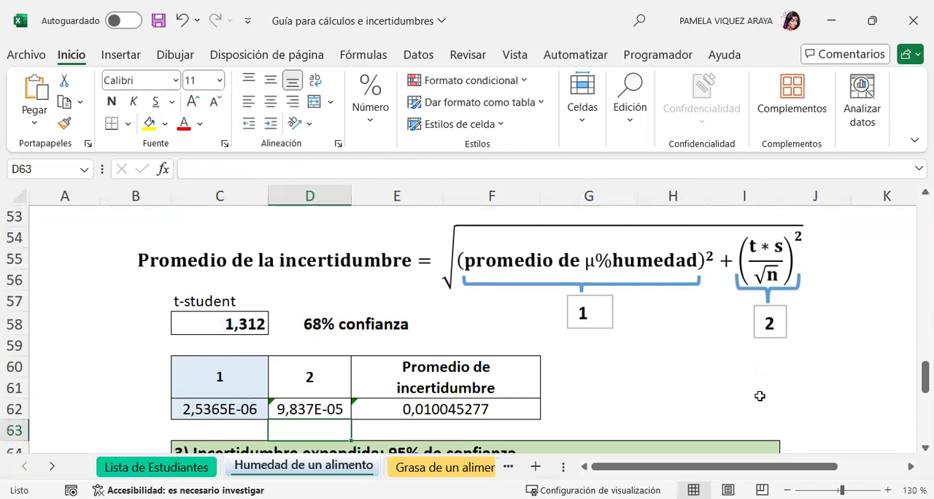
Examine the average uncertainty formula in E62, the expanded uncertainty formula in E70 and the average combined uncertainty that feeds them.
scroll(755, 360, "down", 2)
scroll(755, 360, "up", 2)
left_click(459, 413)
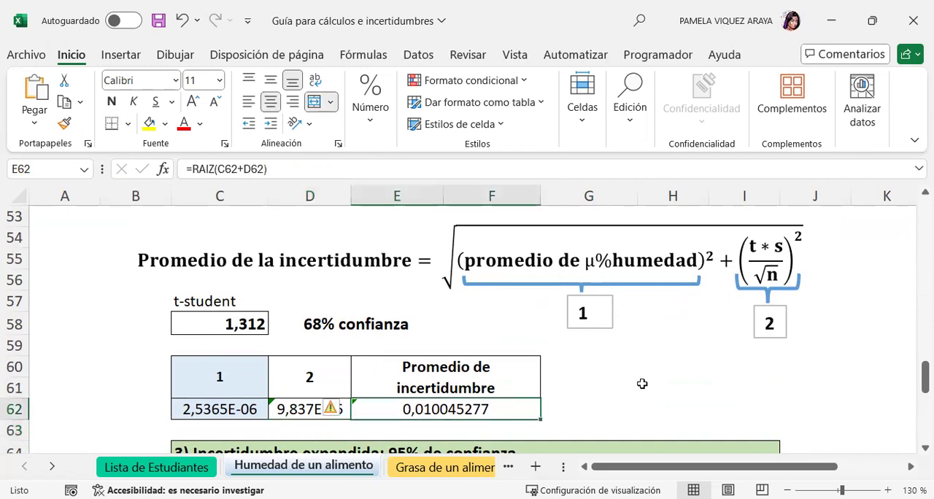
scroll(733, 352, "down", 2)
scroll(734, 344, "down", 2)
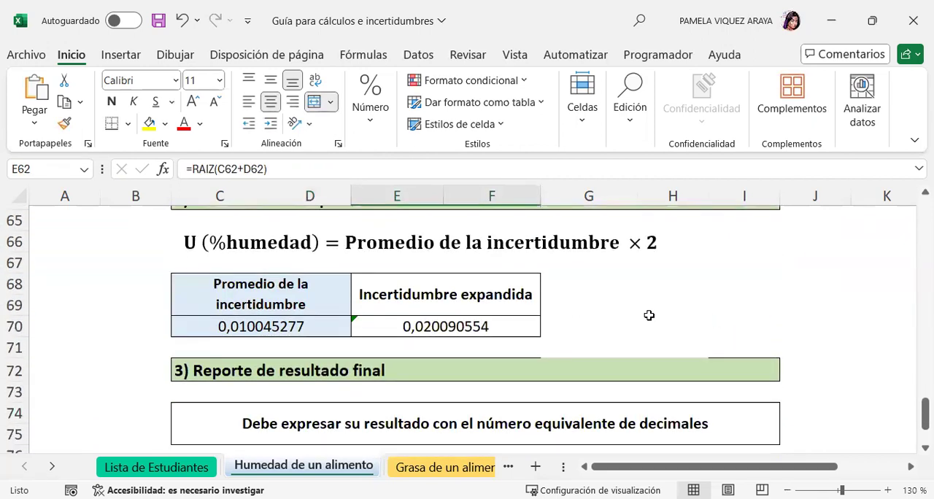
left_click(431, 327)
scroll(453, 327, "up", 2)
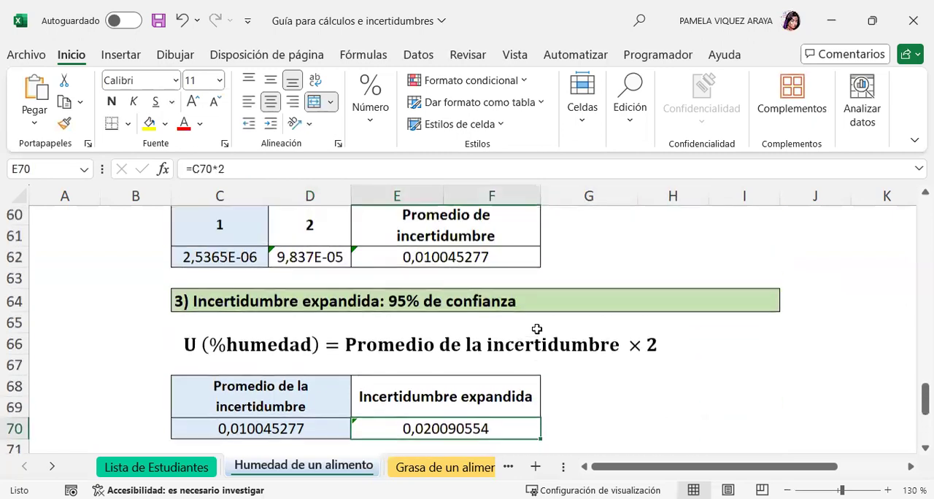
left_click(464, 282)
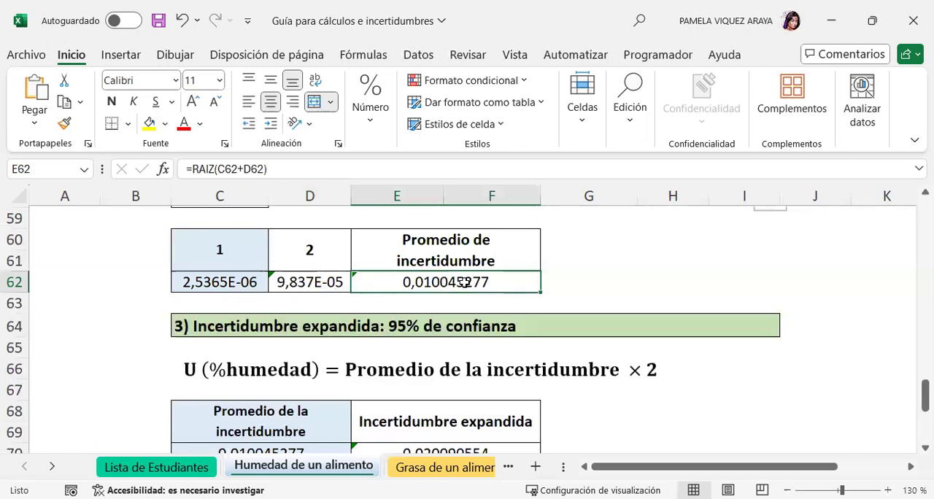
scroll(584, 287, "down", 1)
scroll(686, 321, "up", 5)
scroll(700, 317, "up", 2)
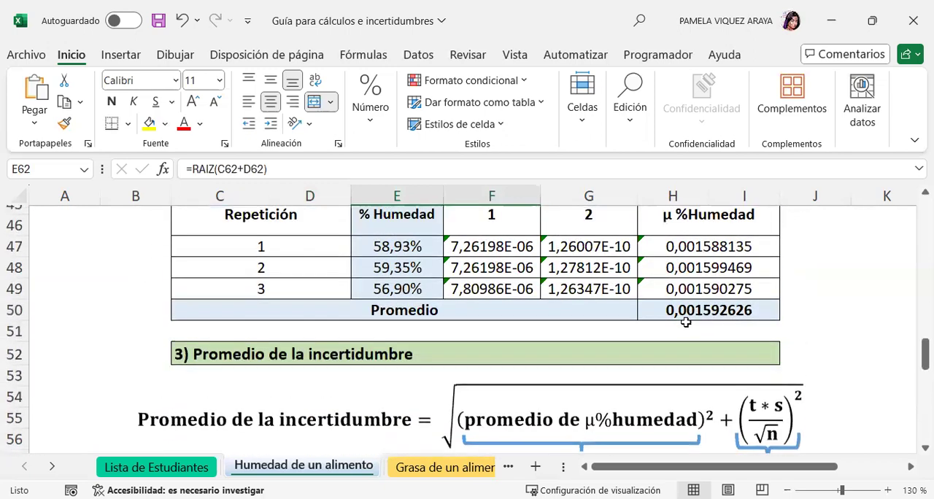
scroll(736, 310, "down", 2)
scroll(736, 310, "down", 1)
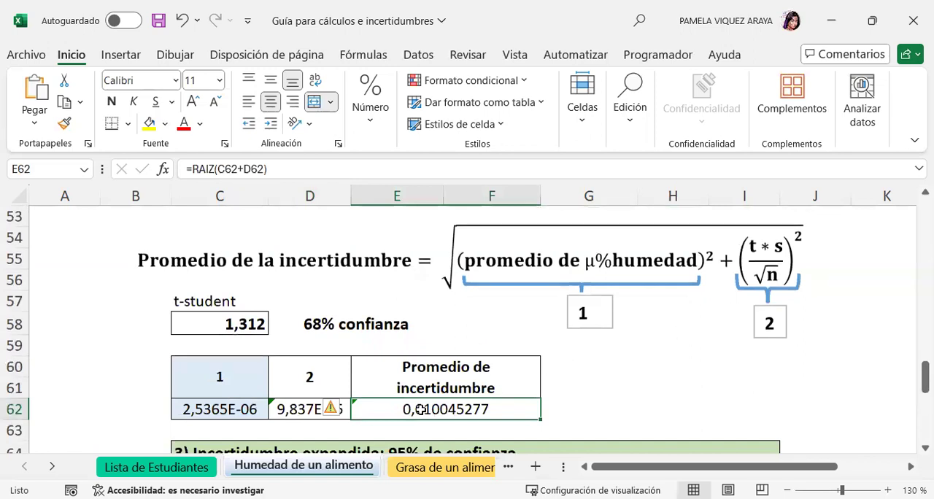
Check the term 2 formula in D62 and the square-root formula in E62, and read through the expanded uncertainty section.
left_click(298, 409)
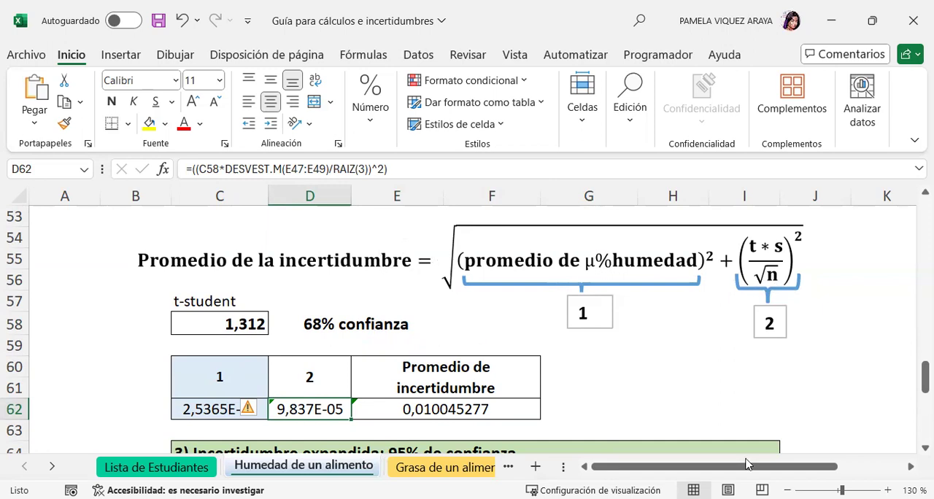
left_click(460, 407)
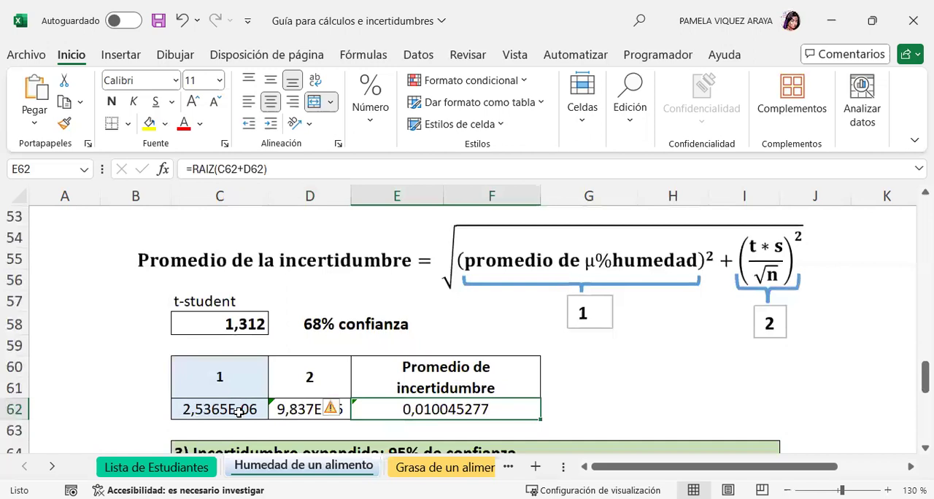
left_click(288, 169)
key("Return")
scroll(658, 350, "down", 2)
scroll(658, 350, "down", 2)
scroll(658, 350, "up", 1)
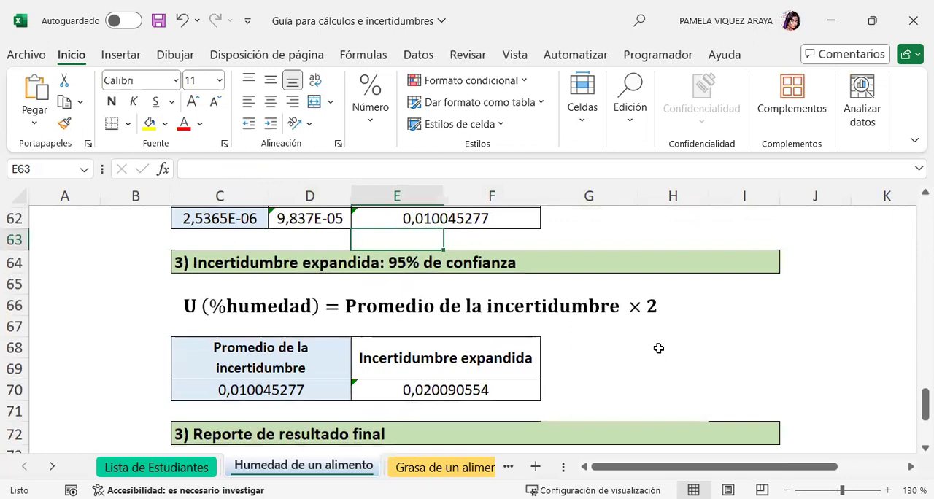
scroll(658, 348, "down", 1)
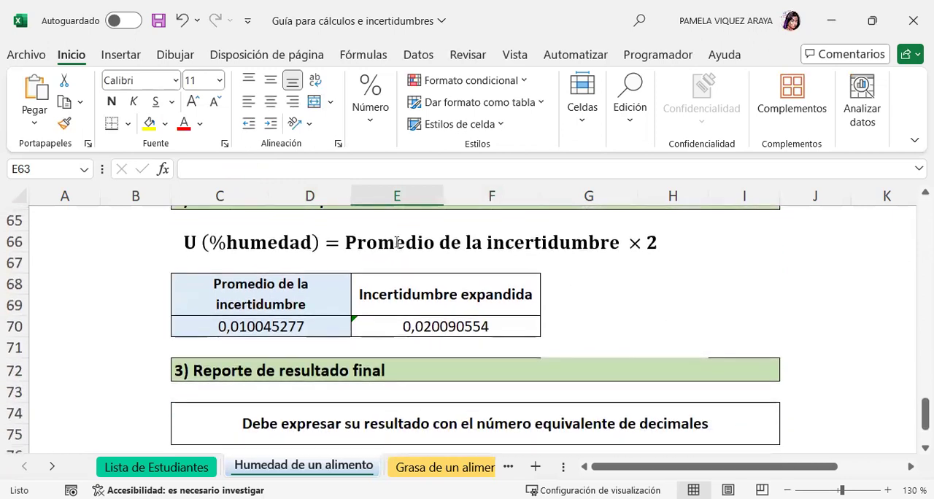
scroll(245, 265, "up", 1)
Clear the average uncertainty in C70 and the expanded uncertainty in E70 under the 95% confidence section.
left_click(255, 263)
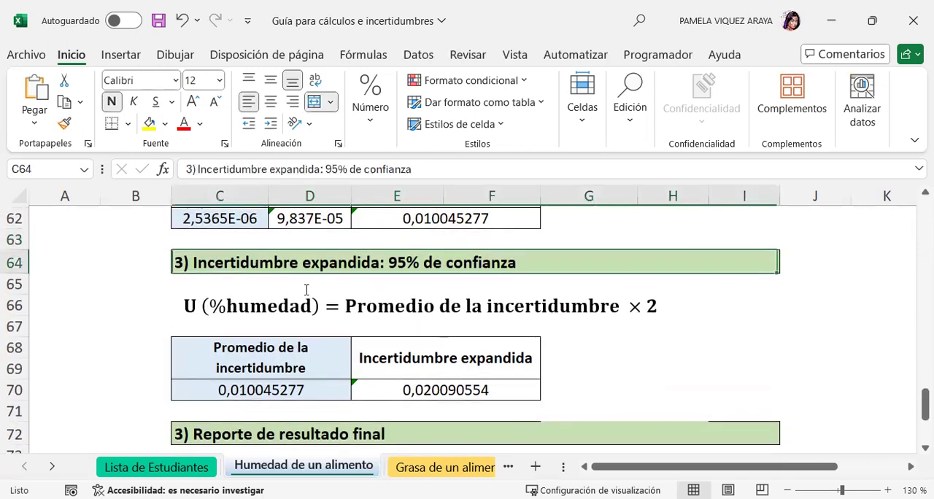
left_click(294, 390)
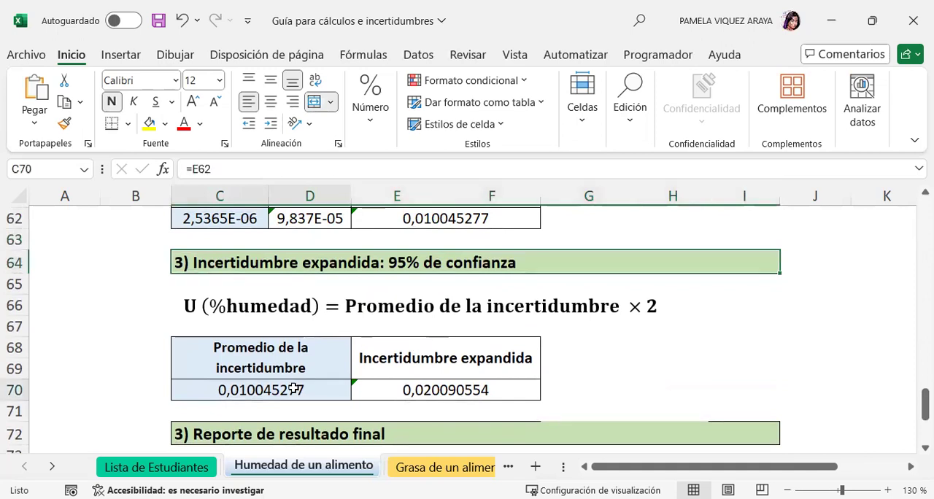
key("Delete")
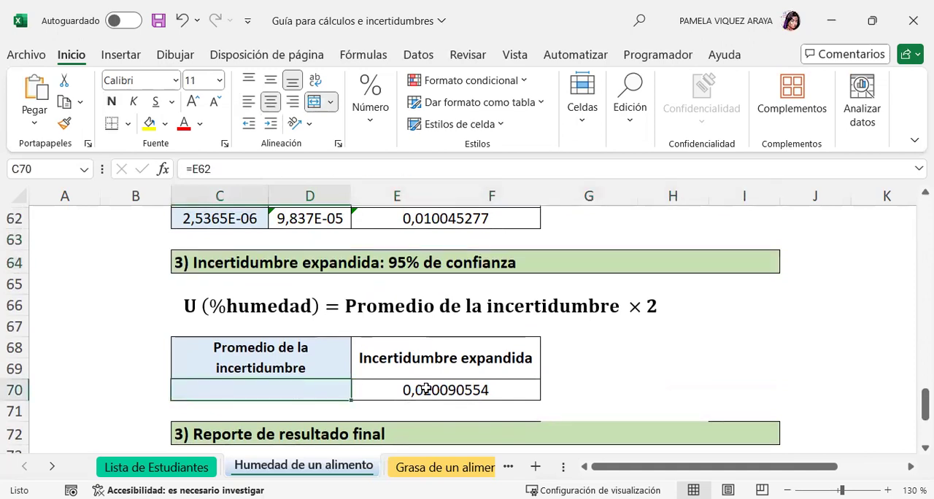
left_click(426, 390)
key("Delete")
Link the average uncertainty cell C70 to the result calculated above with the formula =E62.
left_click(268, 387)
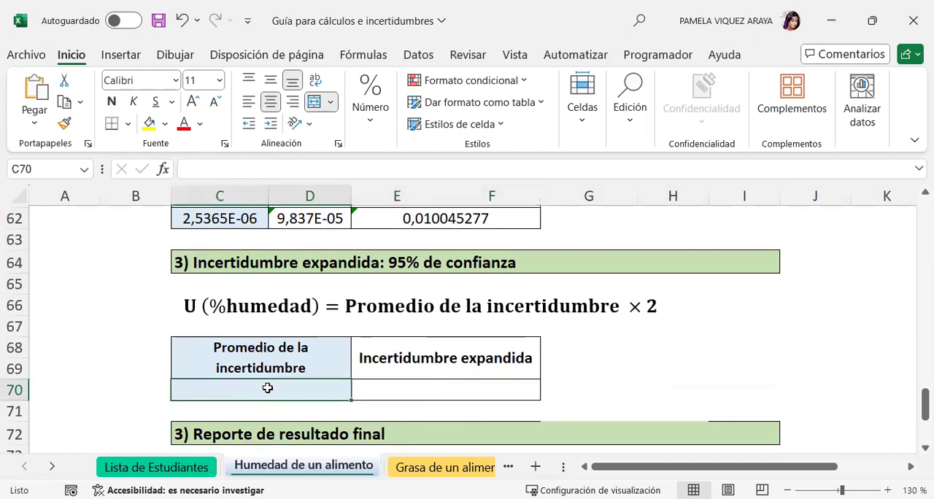
type("=")
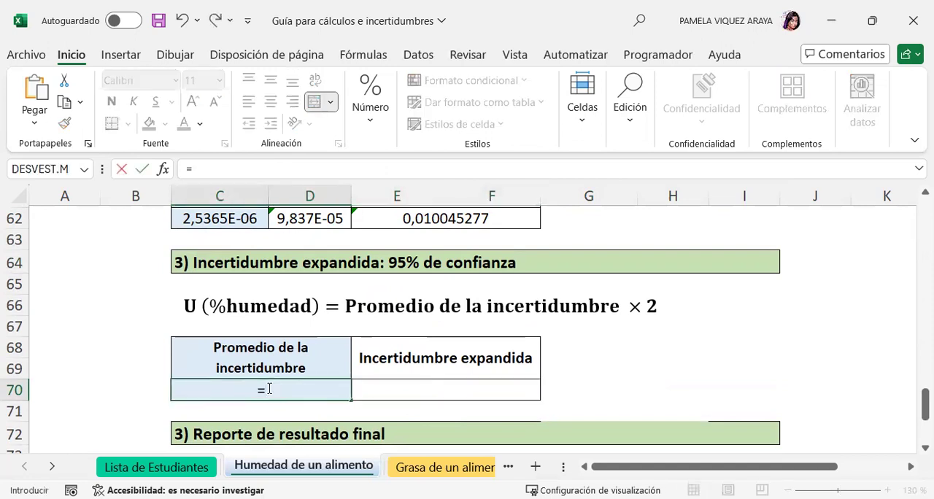
scroll(450, 386, "up", 2)
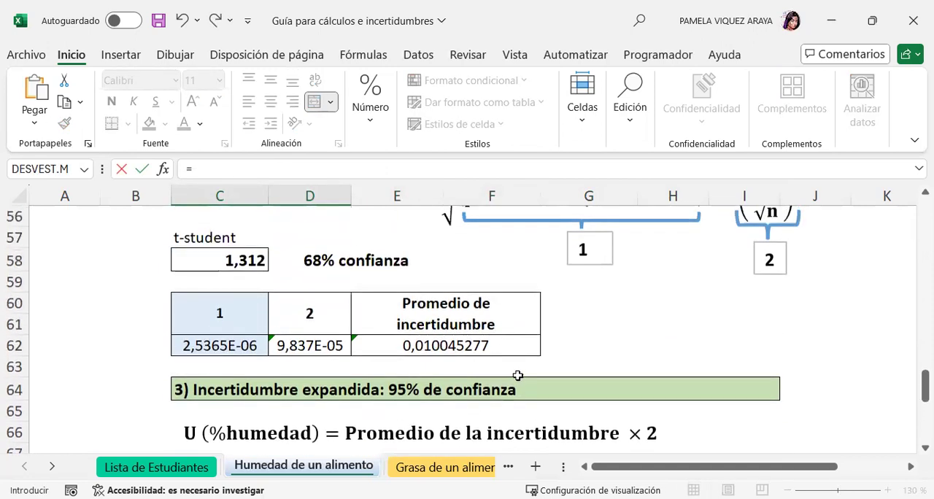
left_click(466, 347)
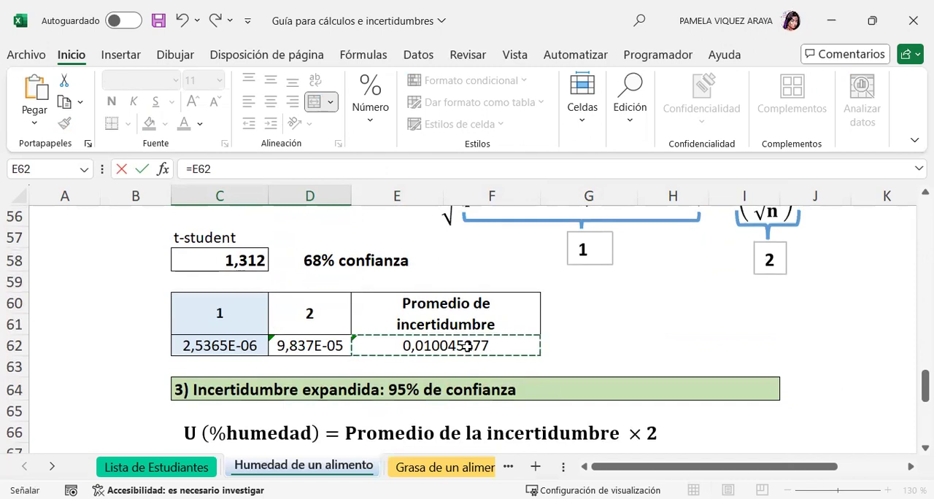
key("Return")
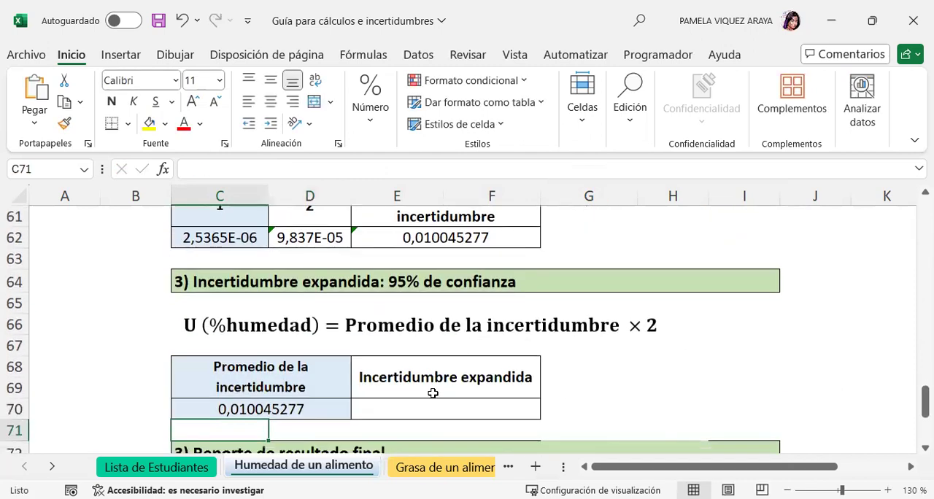
Enter a product formula for the expanded uncertainty in E70, multiplying the average uncertainty by E71: =C70*E71.
left_click(425, 409)
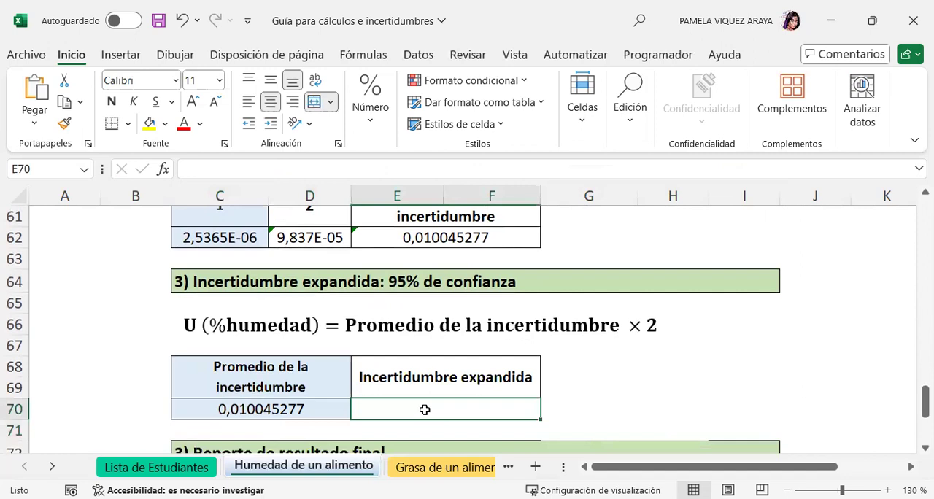
type("=")
left_click(312, 408)
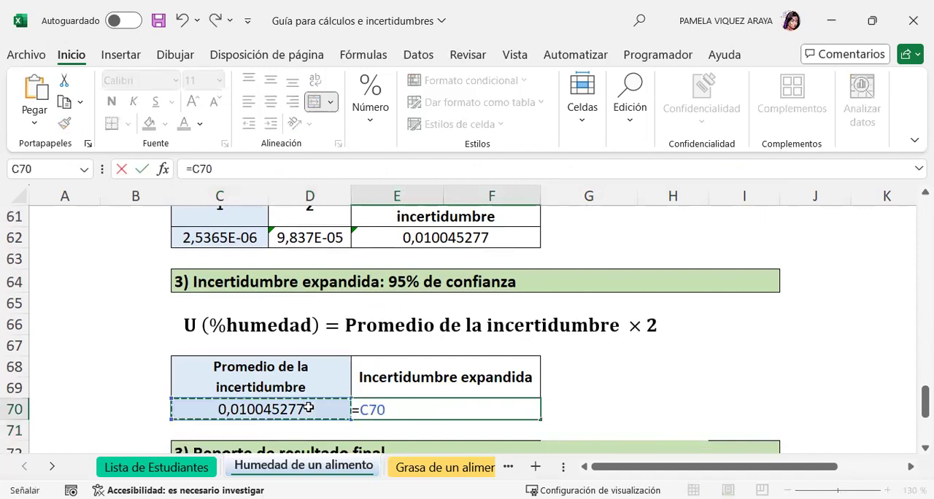
type("*")
key("Down")
key("Return")
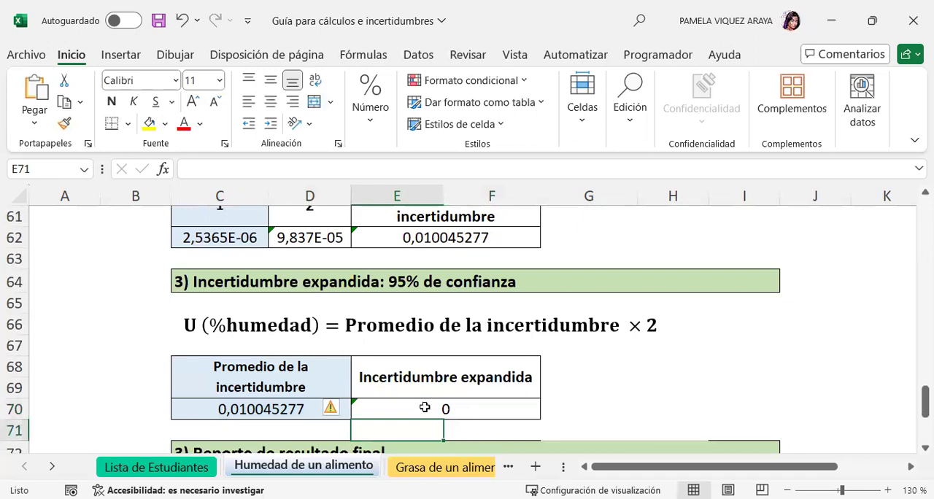
Replace the E71 factor in the expanded uncertainty formula with 2, making E70 =C70*2.
left_click(424, 407)
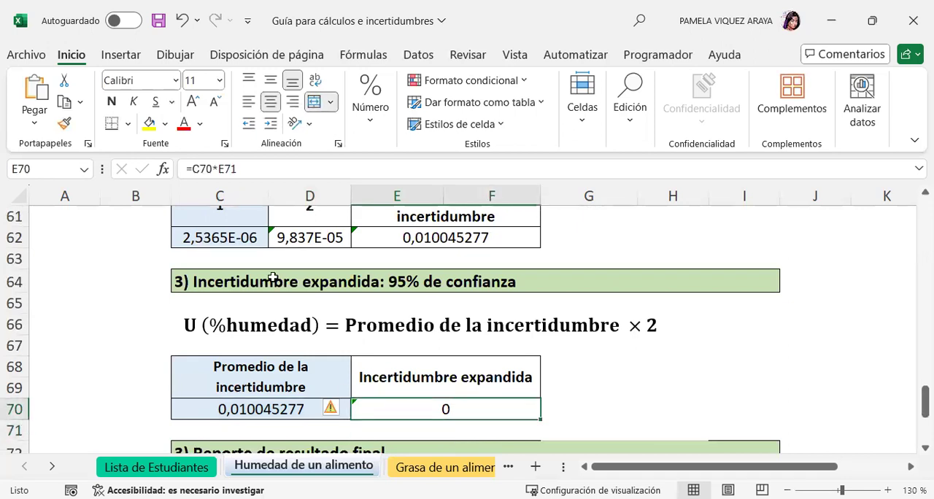
left_click_drag(238, 169, 221, 170)
key("Down")
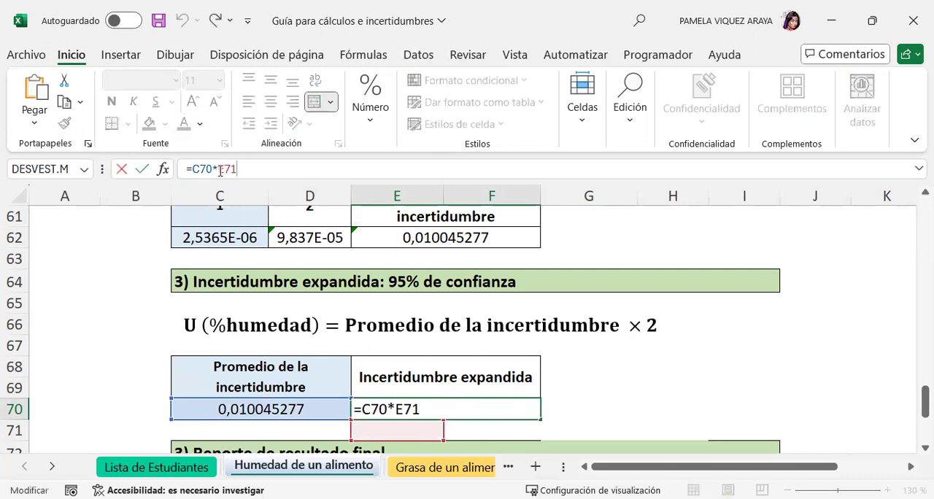
left_click_drag(237, 168, 220, 170)
type("2")
key("Return")
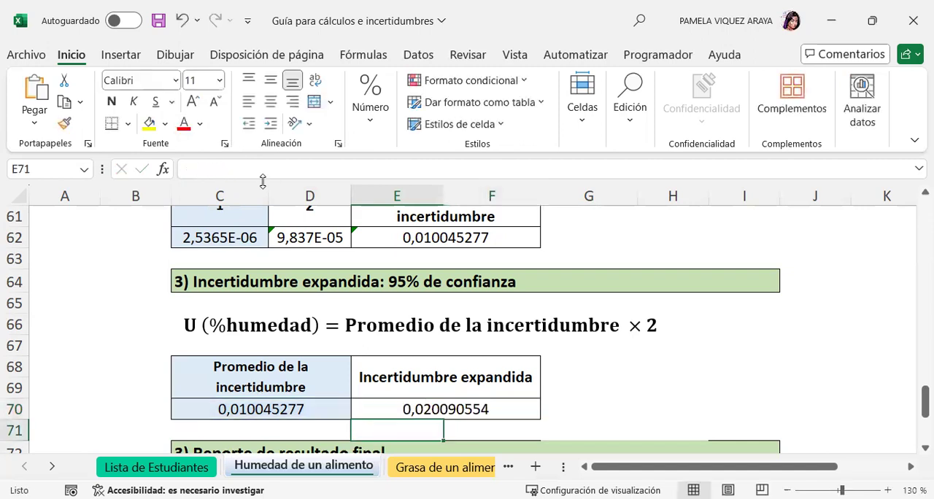
Start a new formula in the final report's Resultado cell C78 that references the third repetition's % Humedad: =L22.
left_click(629, 406)
scroll(631, 393, "down", 2)
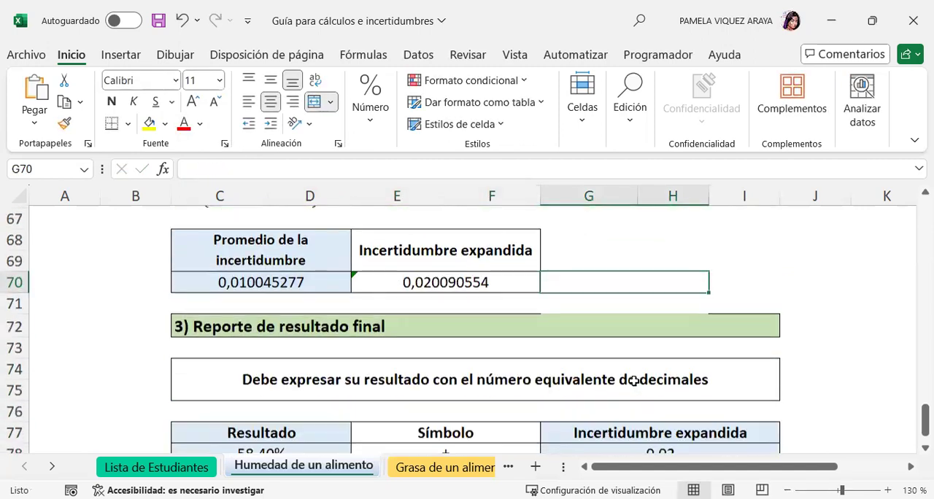
scroll(633, 379, "down", 1)
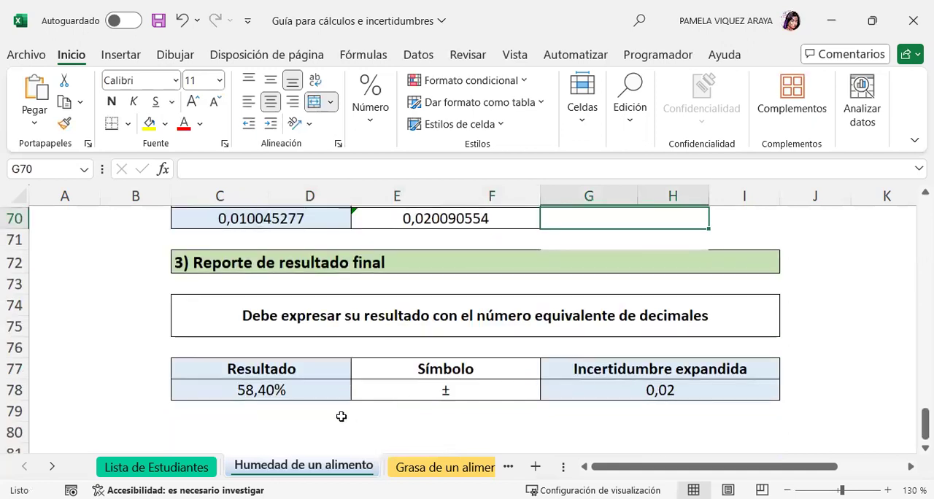
left_click(308, 410)
left_click(288, 391)
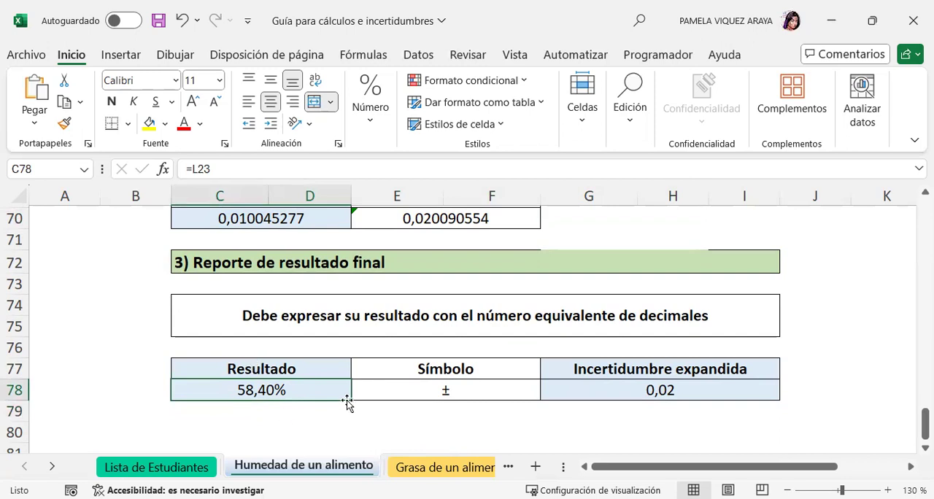
type("=")
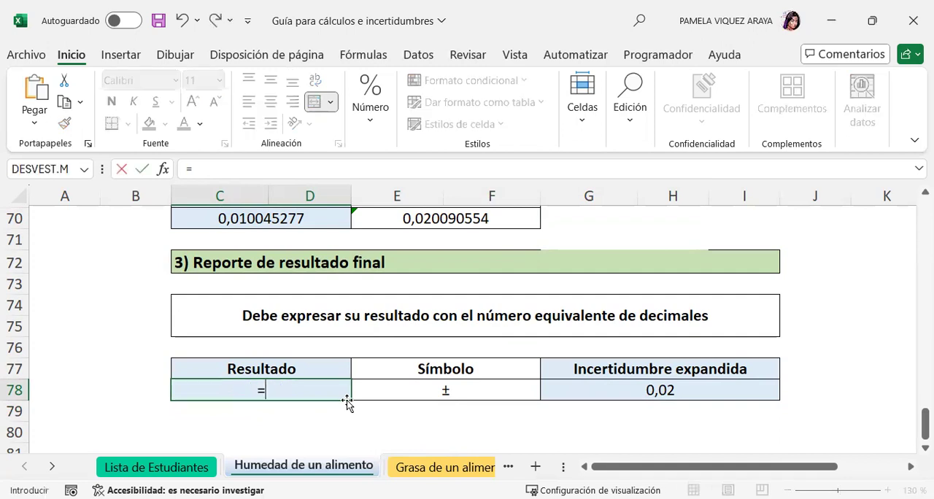
scroll(664, 346, "up", 5)
scroll(677, 345, "up", 4)
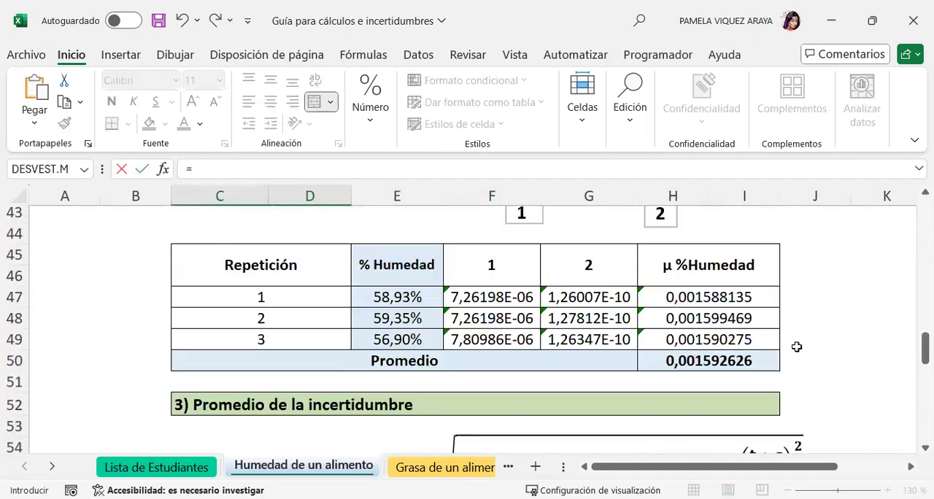
scroll(800, 340, "up", 8)
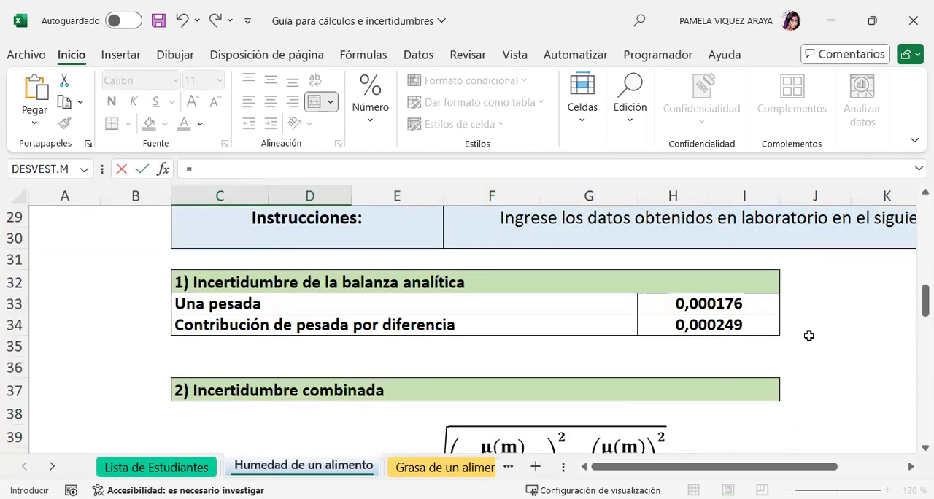
scroll(809, 336, "up", 2)
left_click_drag(714, 467, 776, 471)
left_click(772, 388)
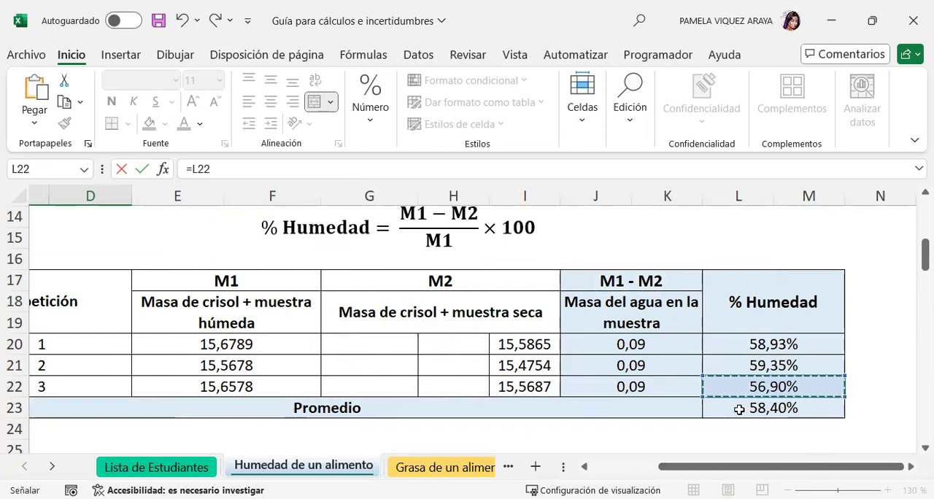
Change the reference in the C78 formula to the average moisture percentage, =L23, and enter it.
left_click(221, 169)
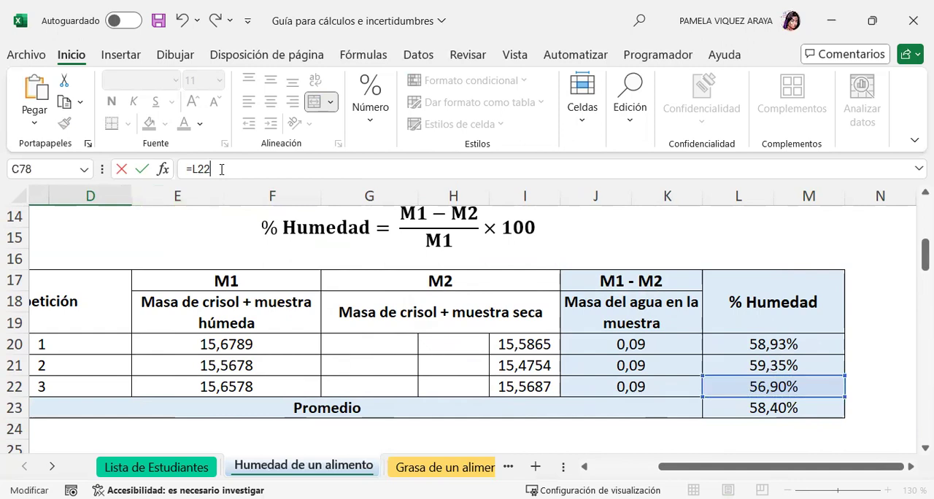
key("BackSpace")
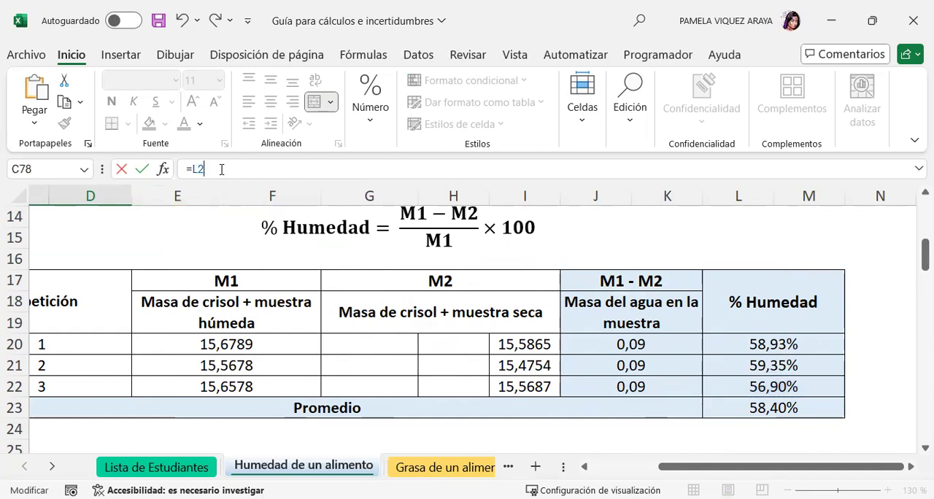
type("3")
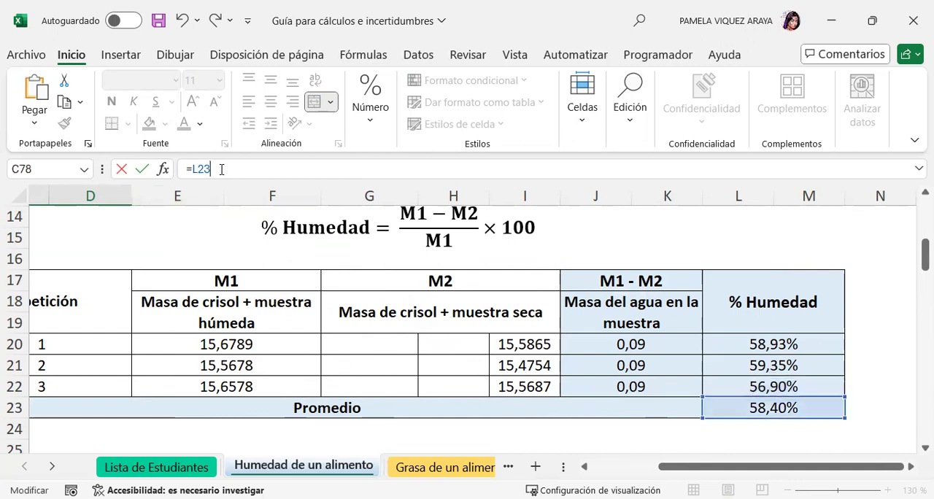
key("Return")
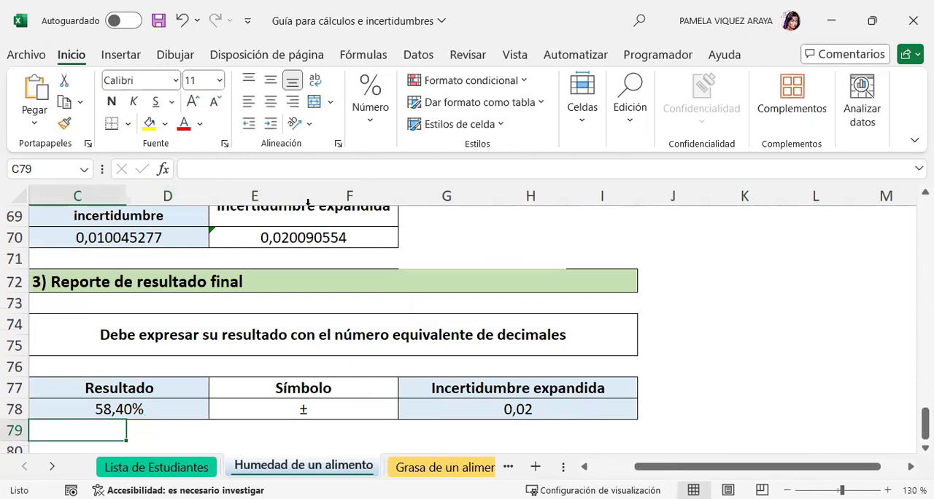
Enter a formula in the final report's Incertidumbre expandida cell G78 that references the calculated expanded uncertainty: =E70.
left_click(318, 416)
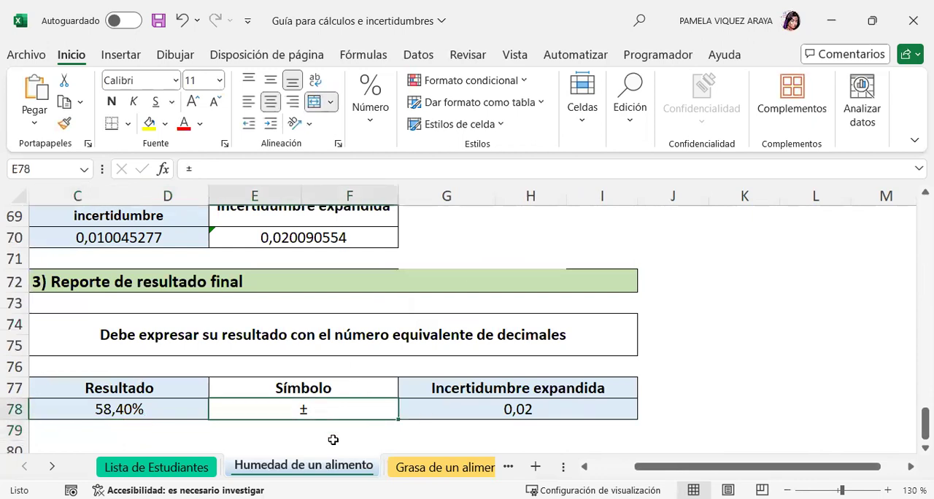
left_click(493, 413)
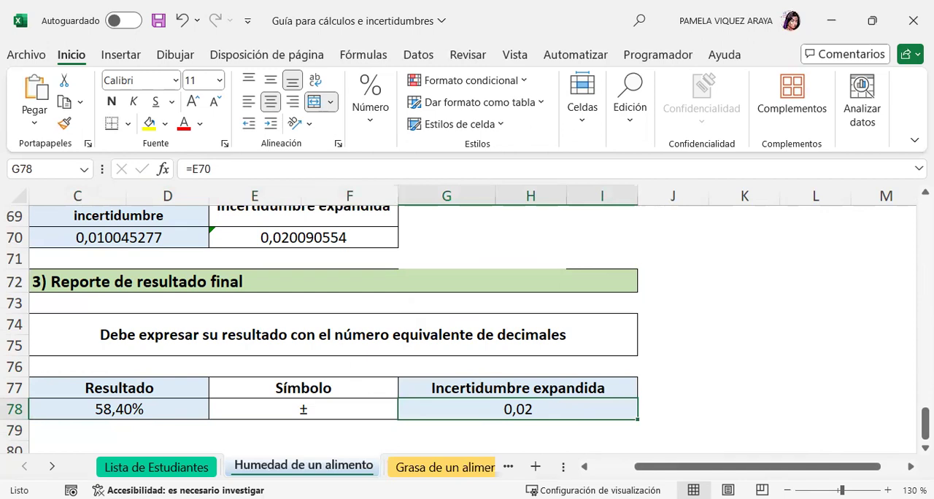
type("=")
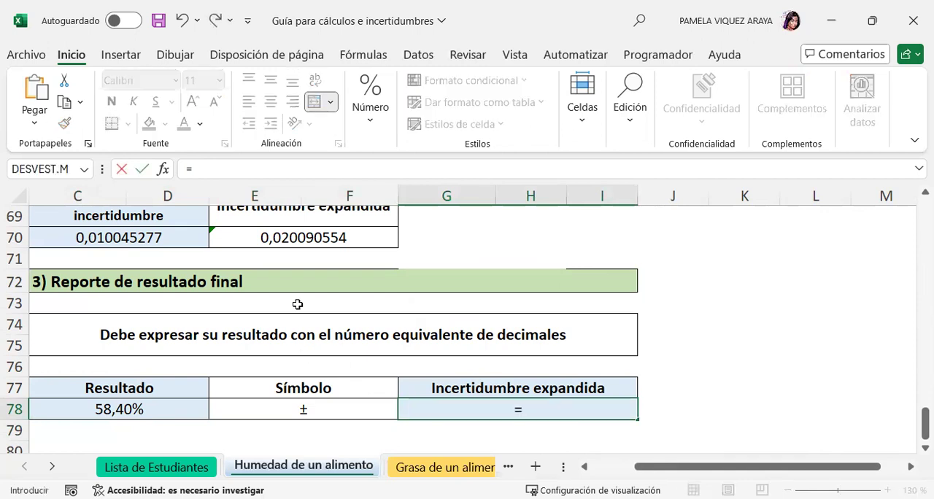
left_click(286, 238)
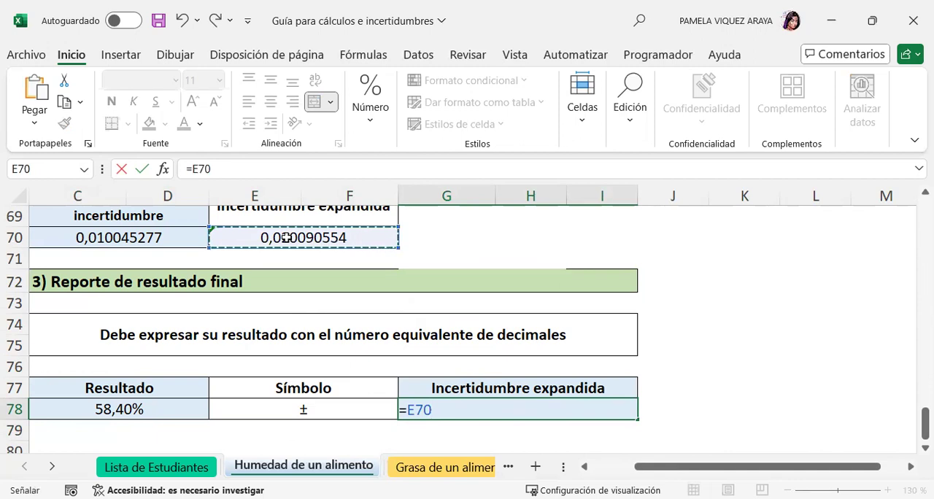
key("Return")
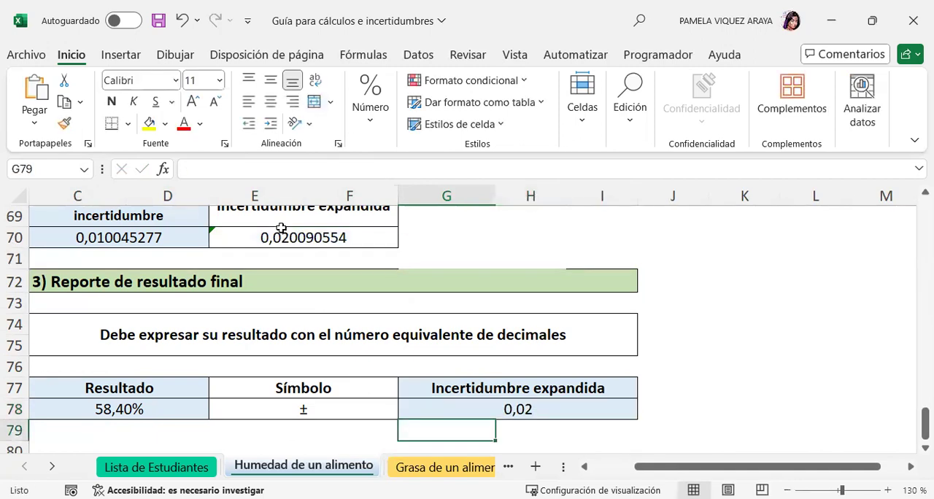
scroll(569, 368, "down", 1)
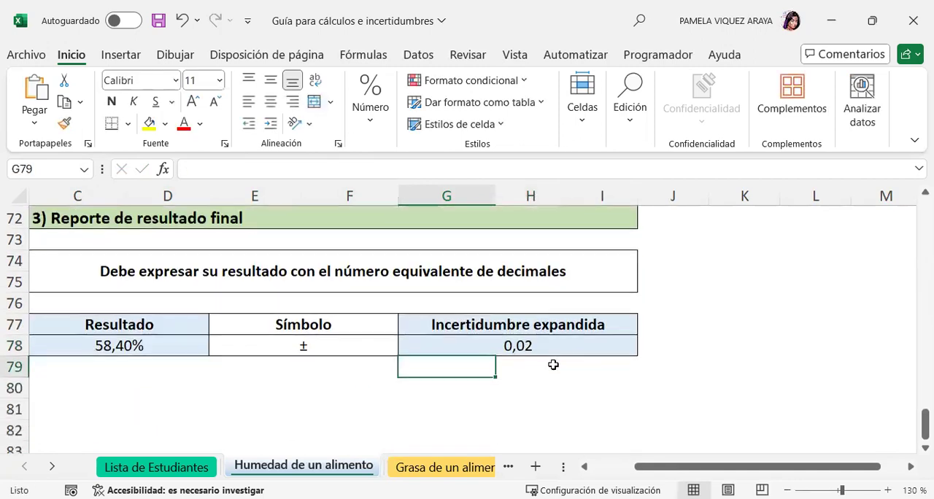
left_click(132, 347)
left_click(524, 346)
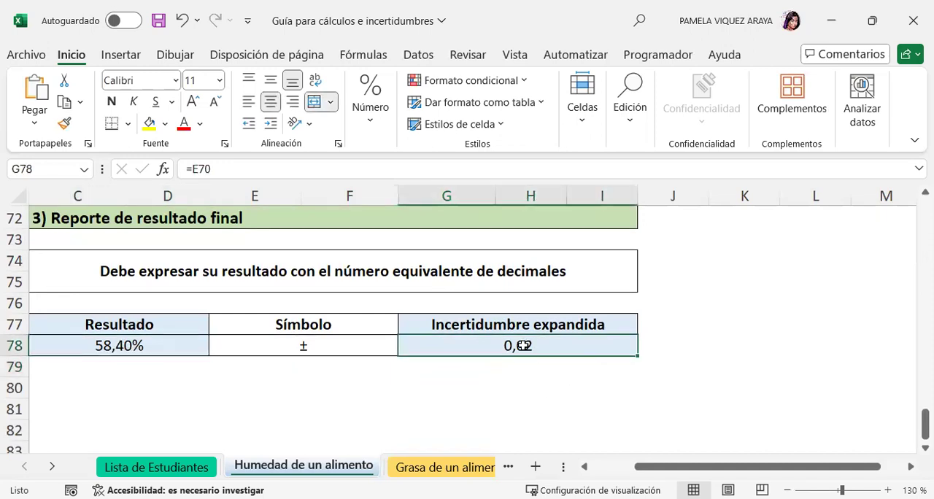